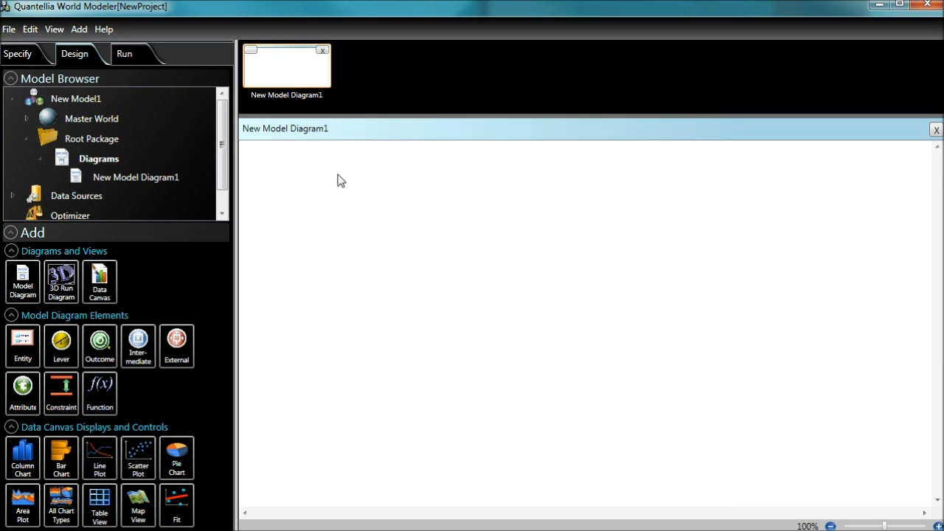
Step: Rename the new model diagram as "Product Launch"
double_click(310, 131)
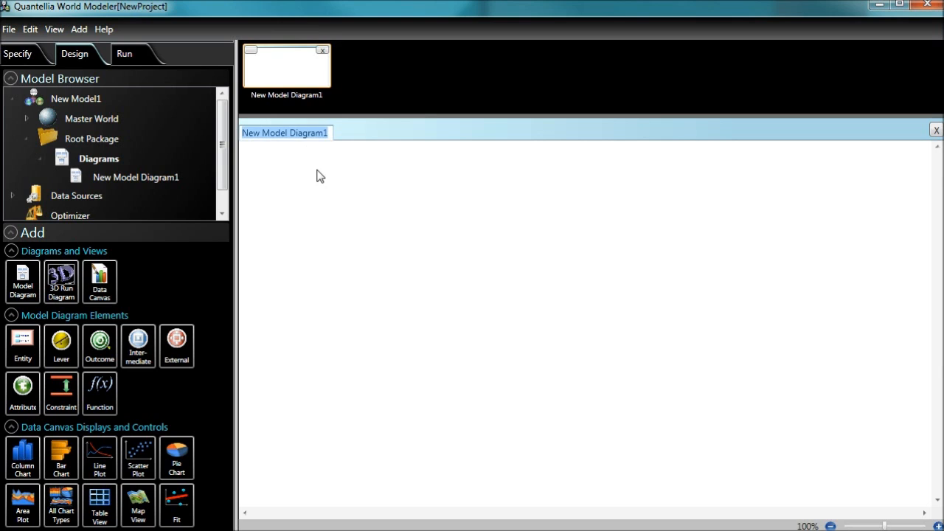
text(Product)
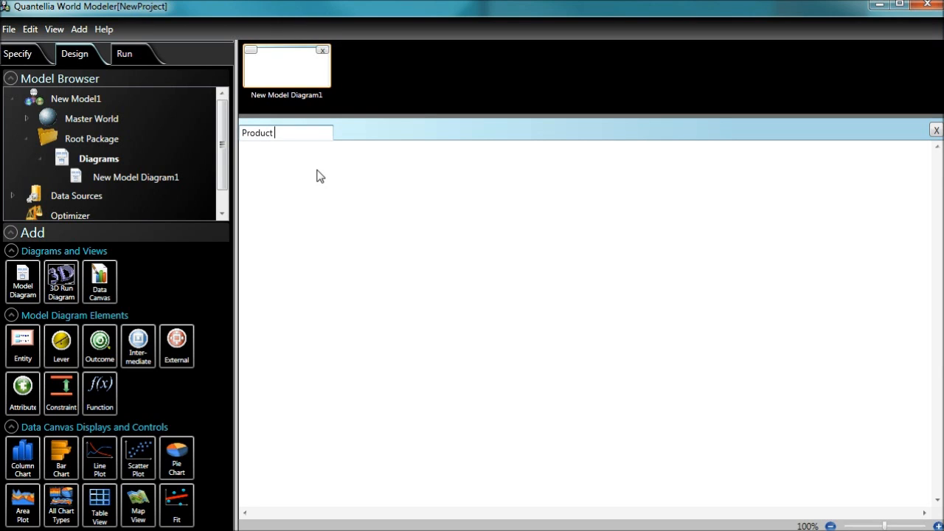
text( Launch)
key(Return)
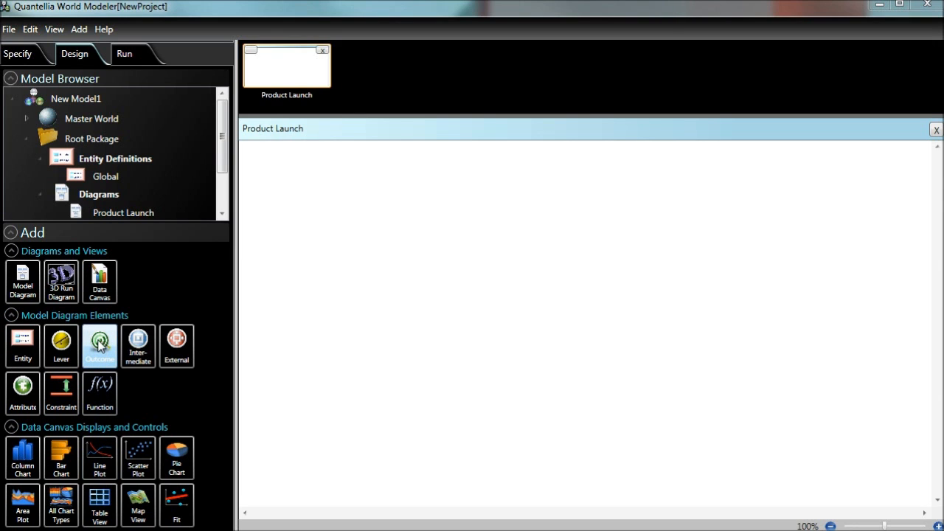
Step: Add an outcome named "ProfitMargin" near the right edge of the Product Launch diagram
drag(99, 347, 839, 307)
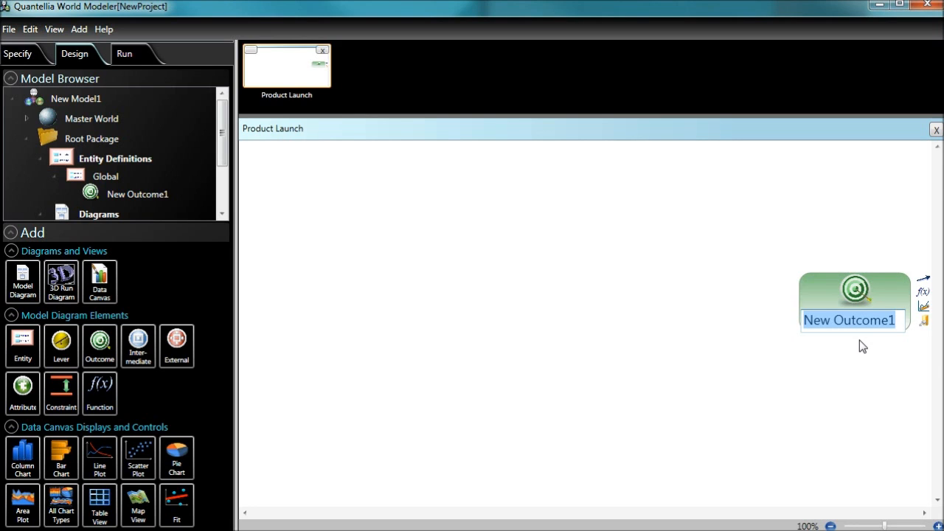
text(Profit)
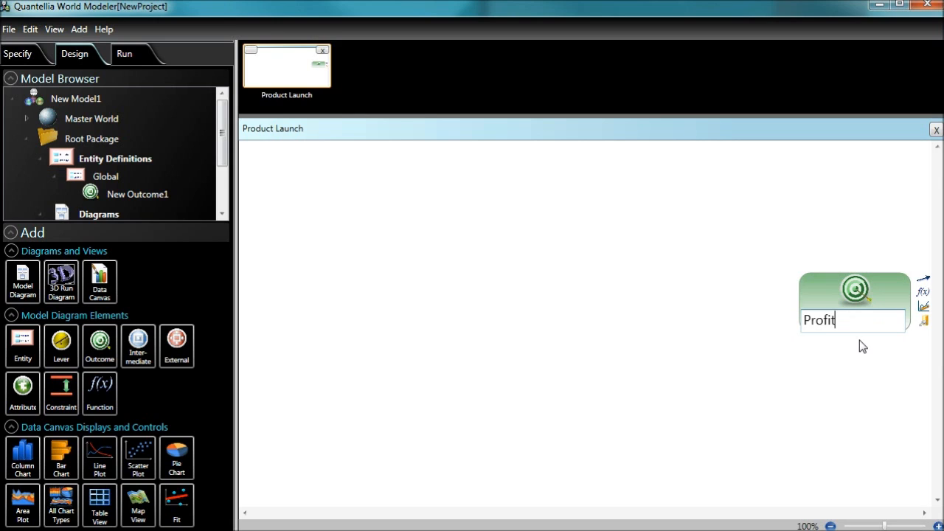
text(Margin)
key(Return)
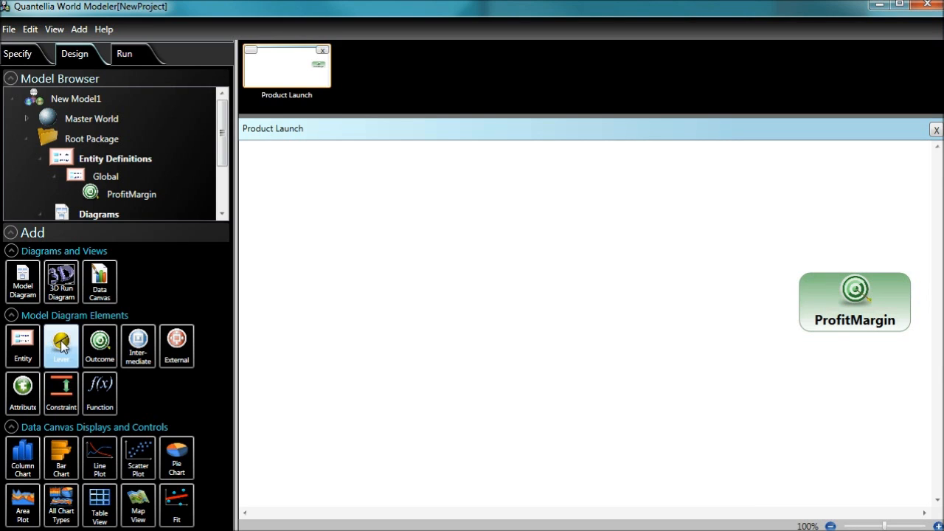
Step: Add a lever named "Cost" to the diagram, well to the left of and slightly above the ProfitMargin outcome
drag(61, 341, 442, 243)
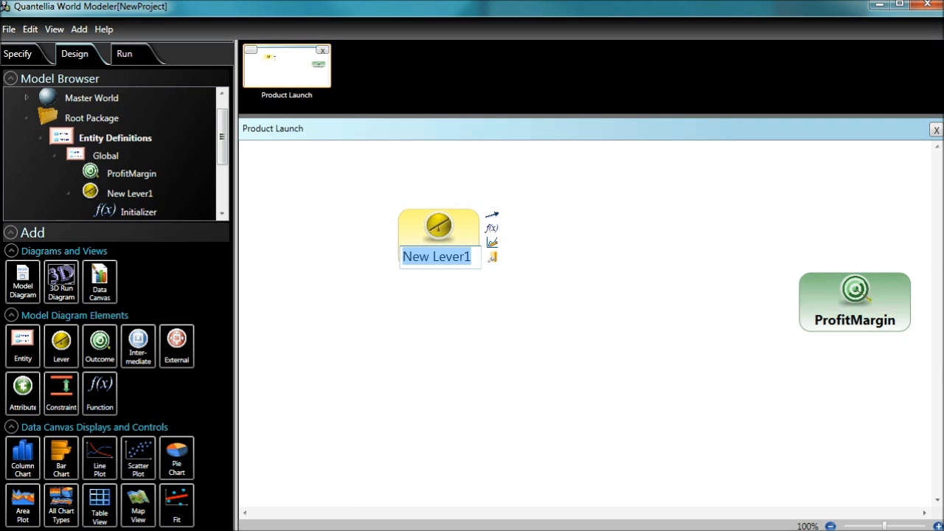
click(138, 5)
click(435, 254)
click(433, 254)
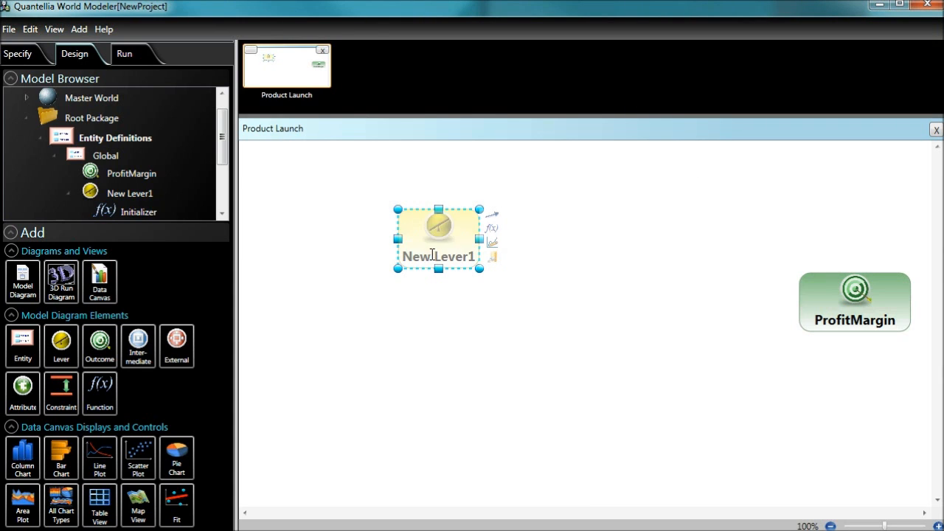
text(Cost)
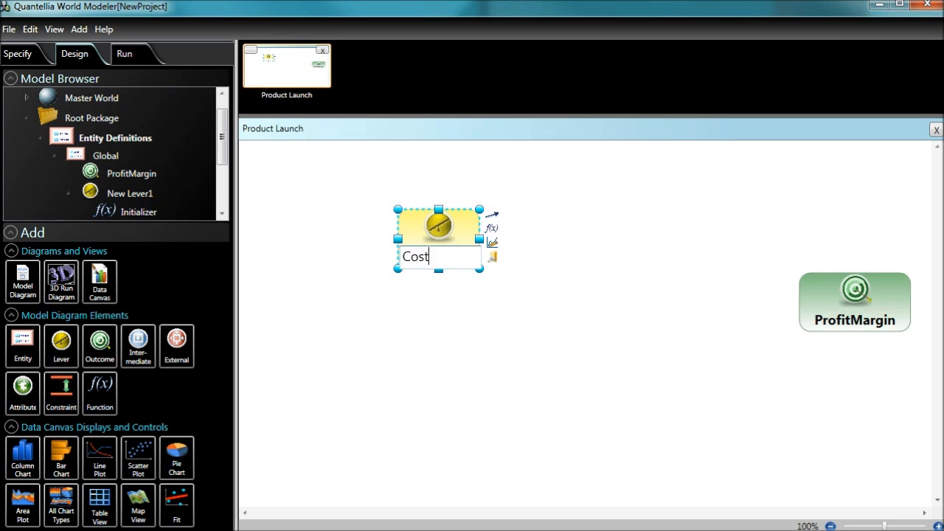
key(Return)
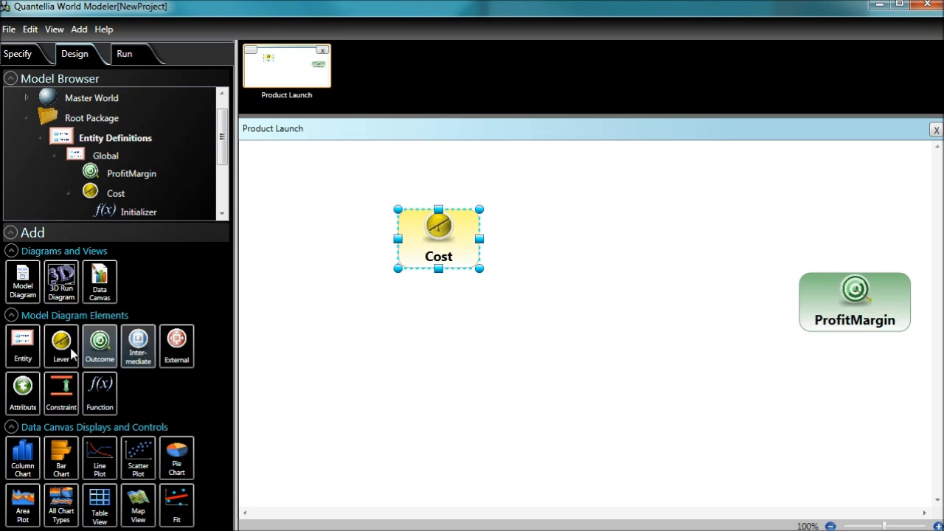
Step: Add a second lever named "Revenue" directly below the Cost lever
drag(61, 347, 433, 348)
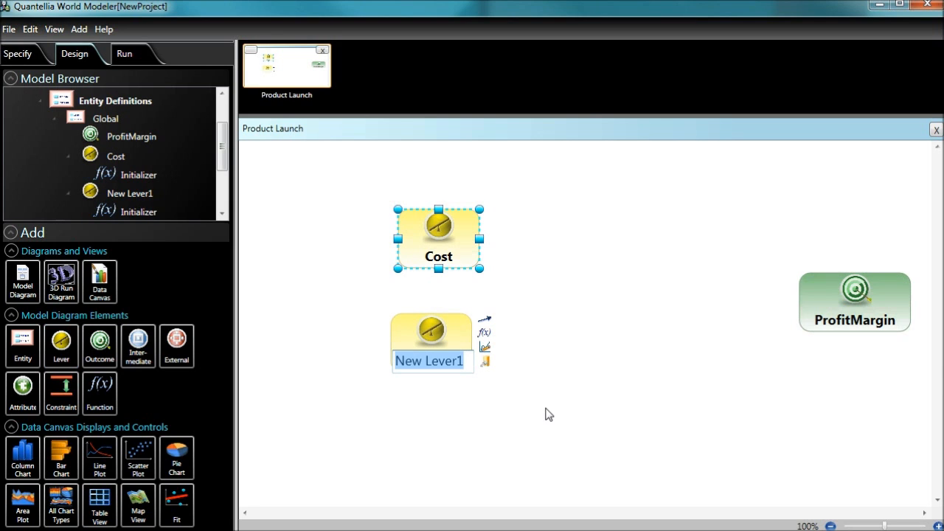
text(Rev)
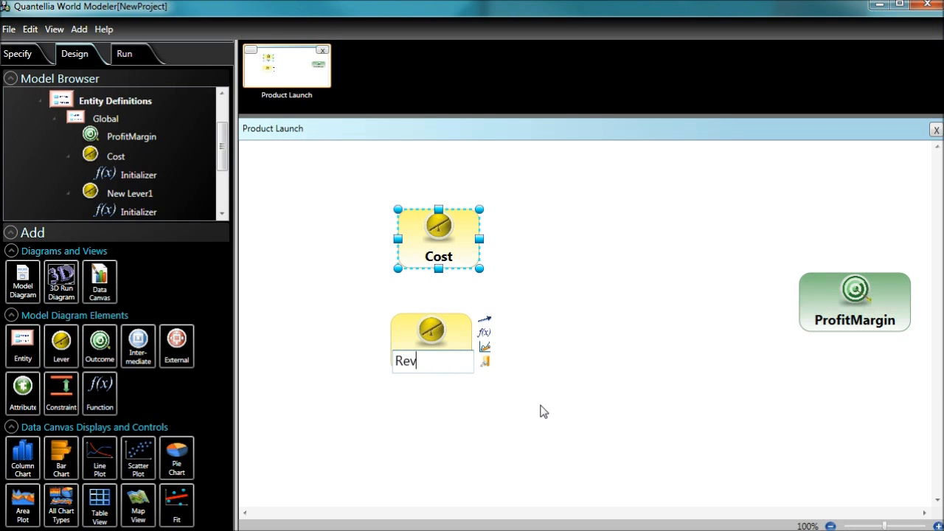
text(enue)
key(Return)
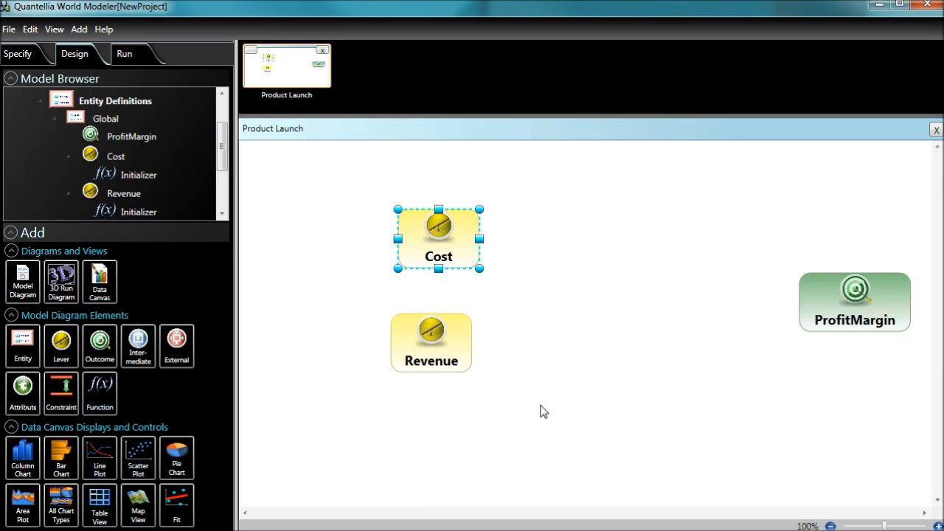
Step: Create a source code formula for the ProfitMargin outcome and start its expression with the Revenue lever
mouse_move(838, 326)
mouse_move(434, 247)
mouse_move(438, 358)
mouse_move(904, 299)
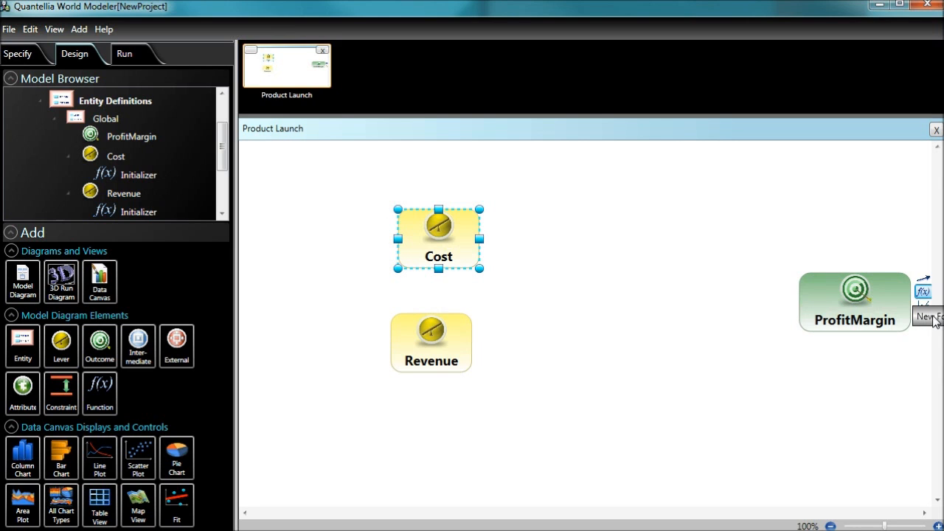
click(928, 312)
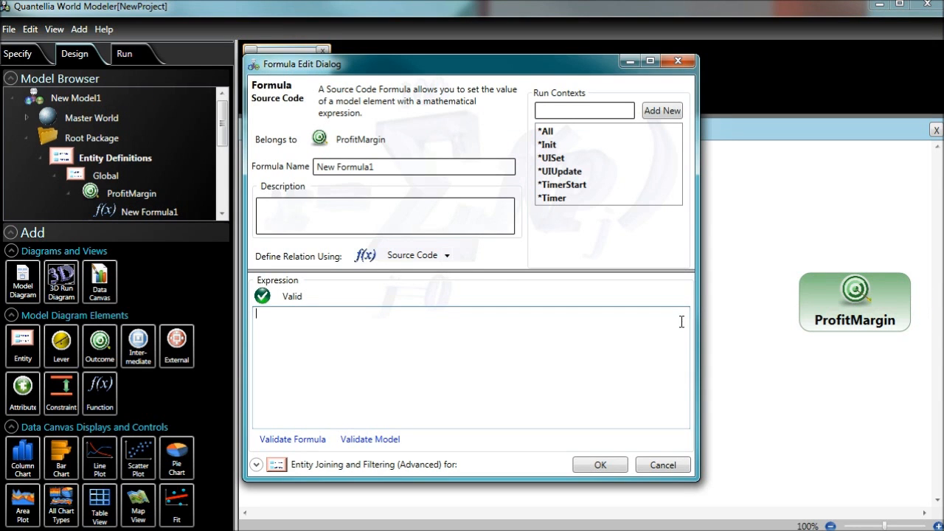
click(682, 322)
text(Revn)
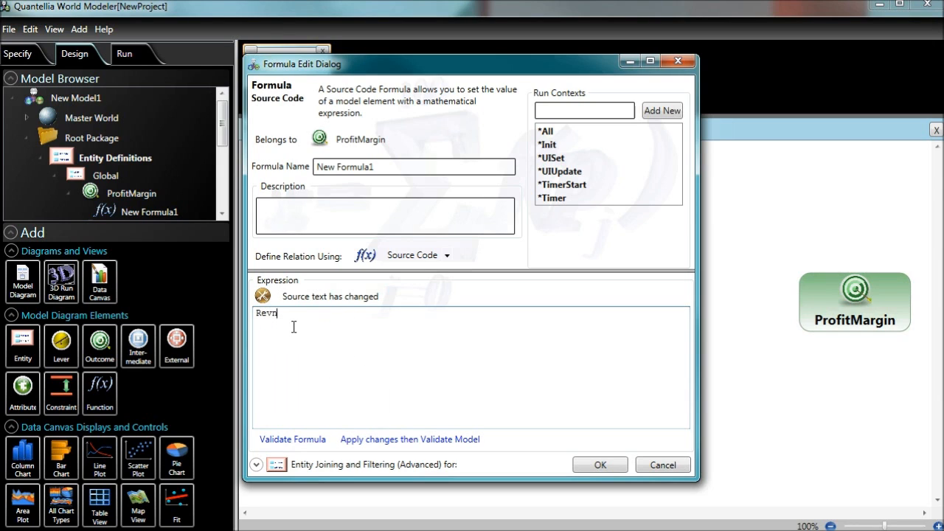
key(BackSpace)
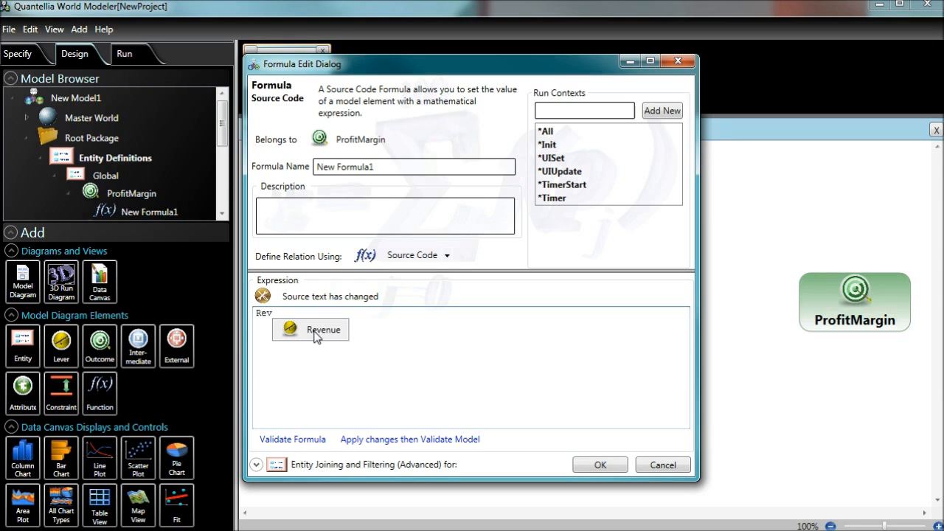
click(317, 330)
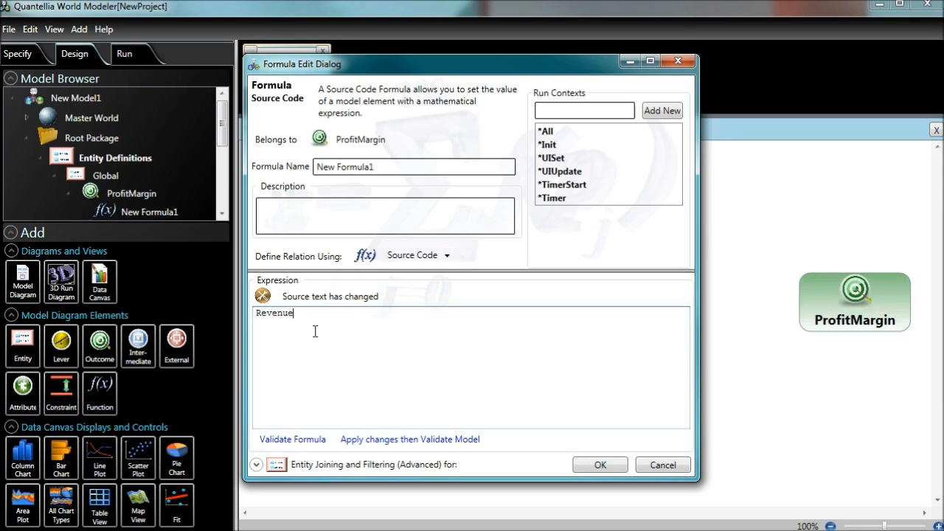
Step: Complete the ProfitMargin expression as "Revenue-Cost" using the Cost lever, and save the formula with the *All run context
text(-Cos)
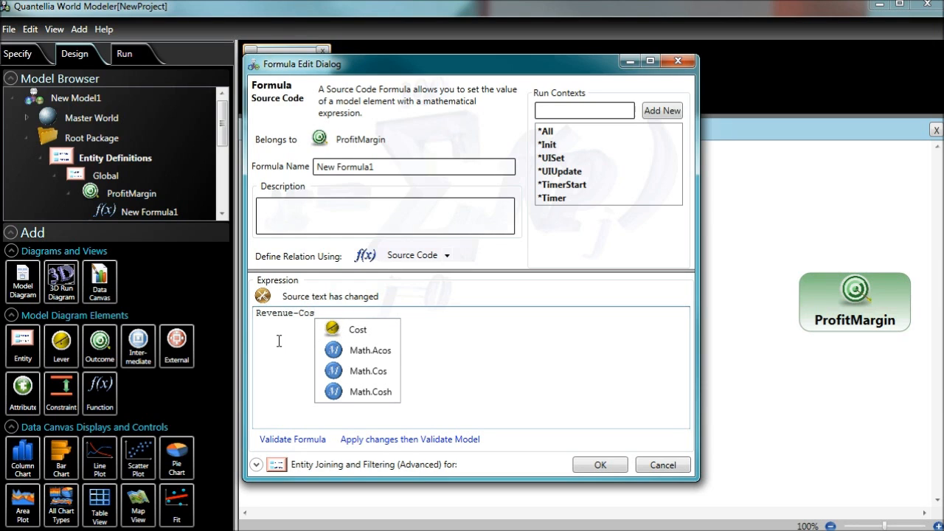
key(Down)
key(Down)
key(Down)
key(Down)
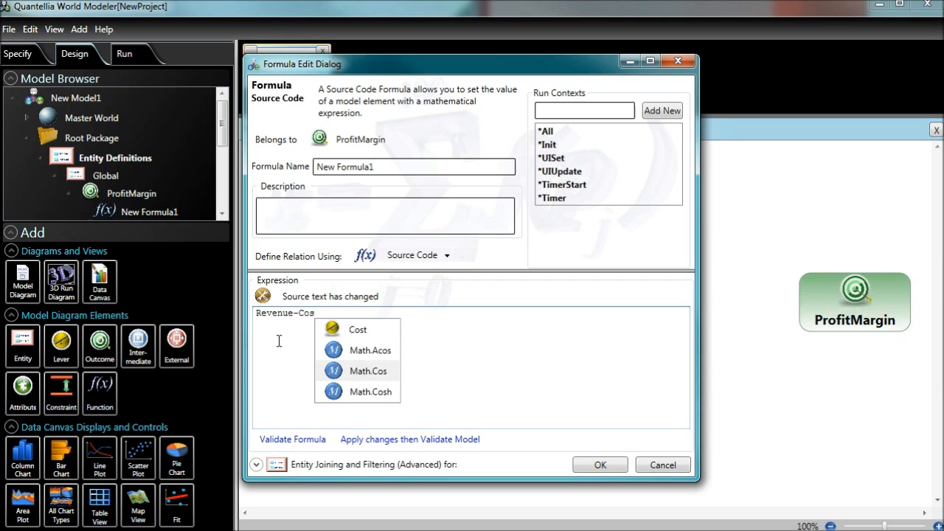
key(Up)
key(Up)
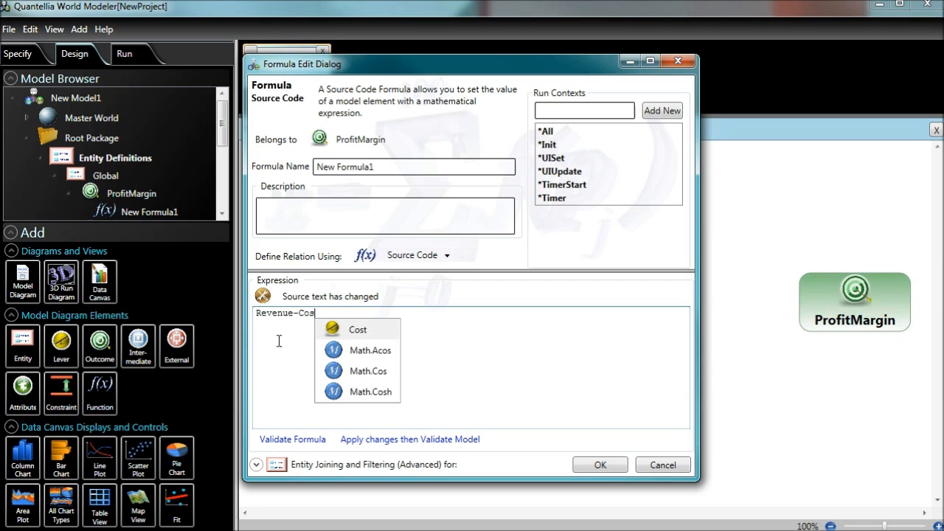
key(Down)
key(Down)
key(Down)
key(Up)
key(Up)
key(Up)
key(Return)
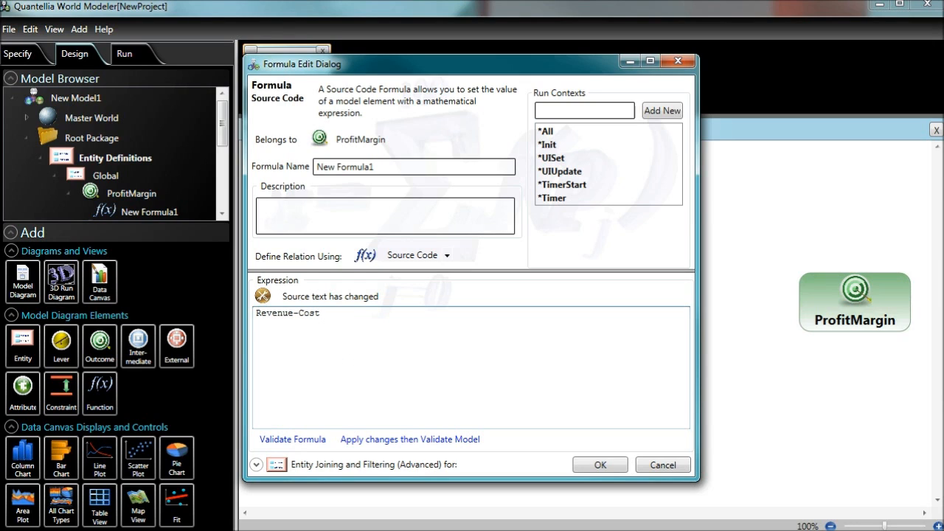
click(545, 132)
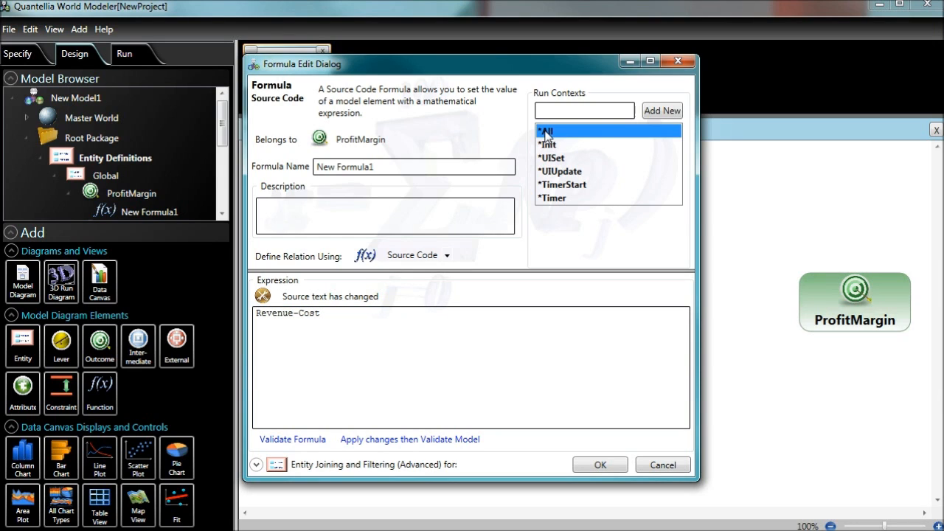
click(601, 465)
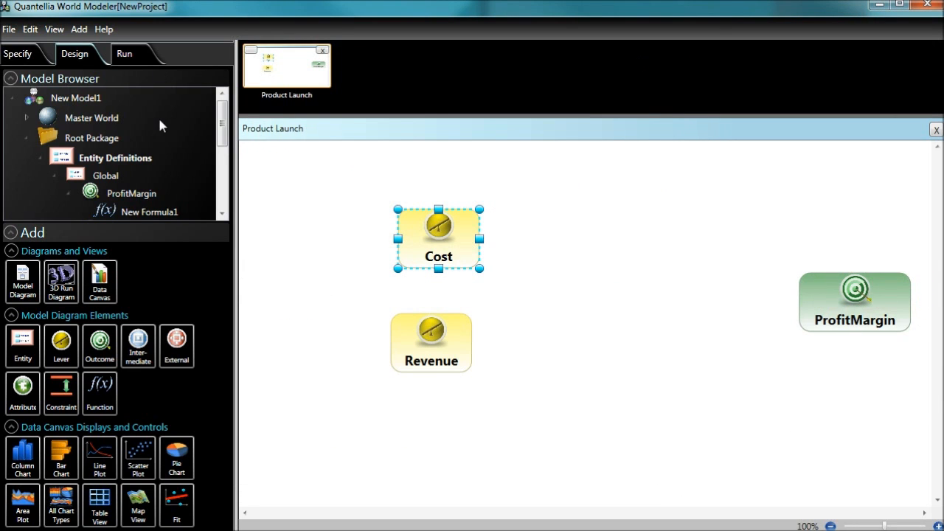
Step: Draw dependency arrows from the Cost and Revenue levers to the ProfitMargin outcome
scroll(224, 132, down, 3)
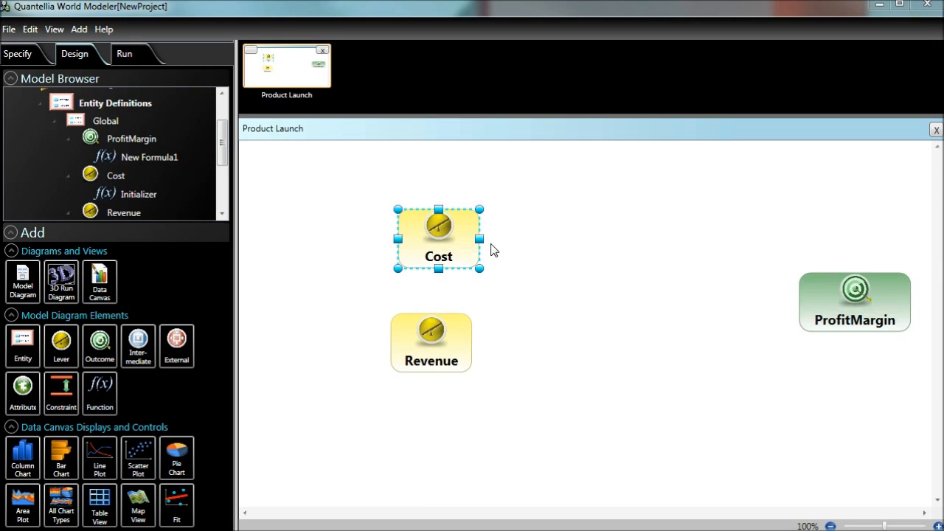
mouse_move(472, 218)
mouse_move(442, 234)
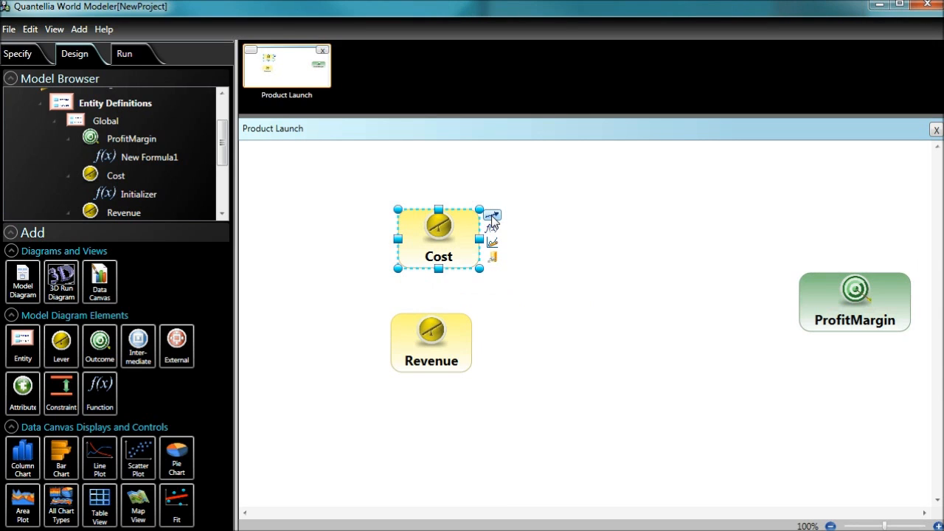
mouse_move(492, 219)
mouse_down()
mouse_move(547, 225)
mouse_move(773, 331)
mouse_move(824, 311)
mouse_up()
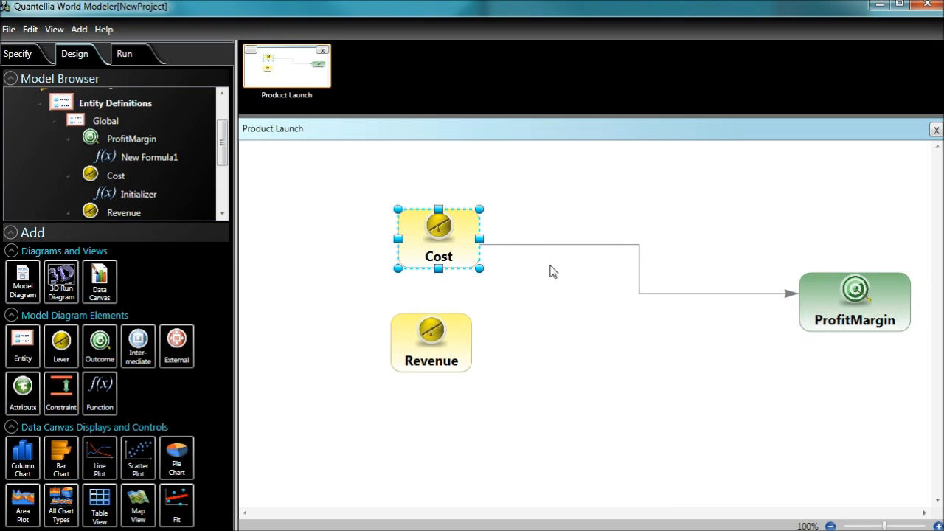
click(416, 343)
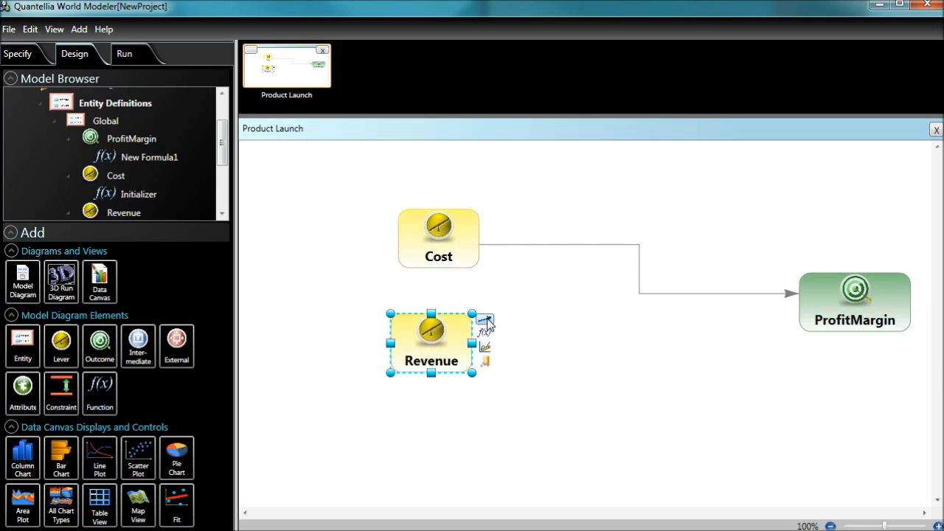
drag(484, 318, 815, 320)
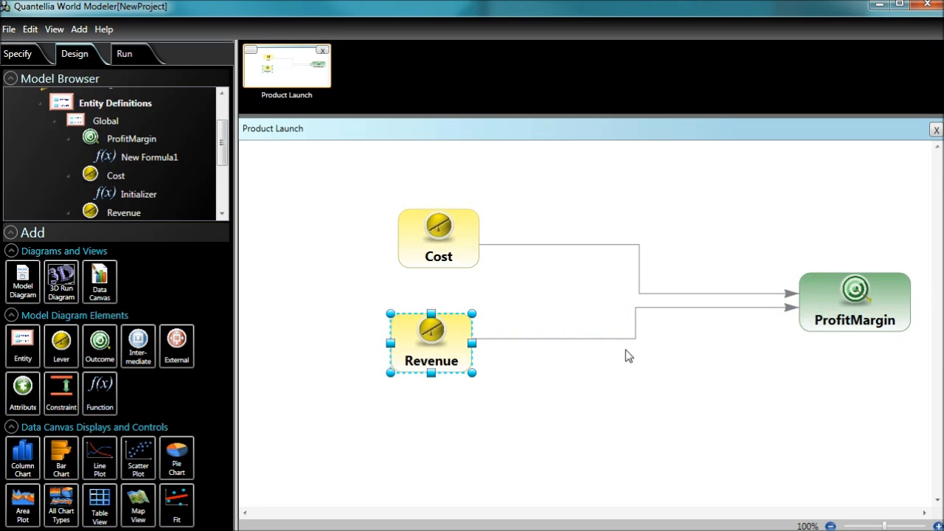
Step: Rearrange the diagram compactly, with Cost above Revenue near the left edge and ProfitMargin close beside them
drag(421, 345, 313, 365)
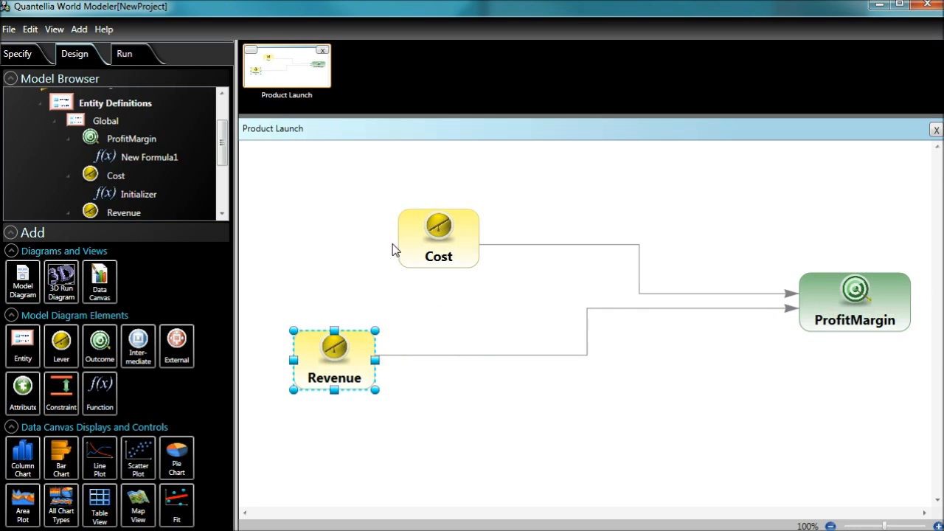
drag(413, 248, 310, 262)
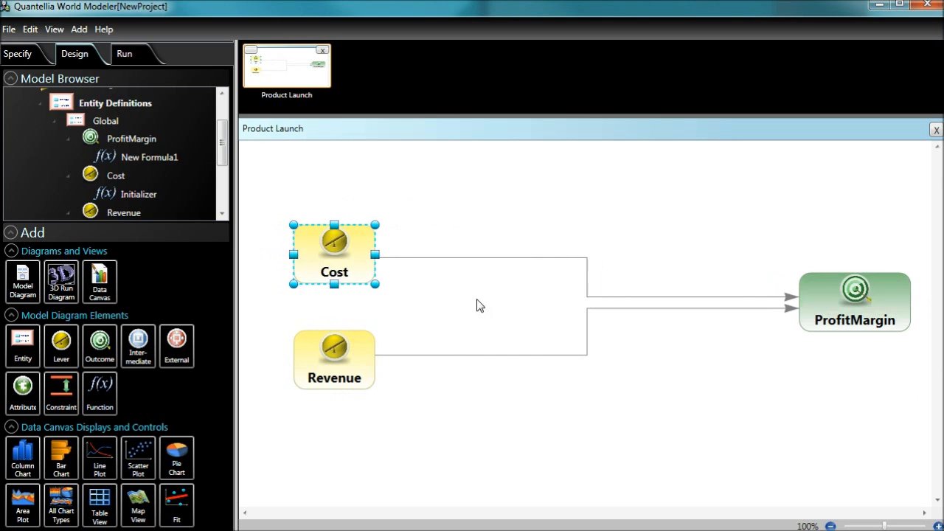
drag(829, 293, 798, 295)
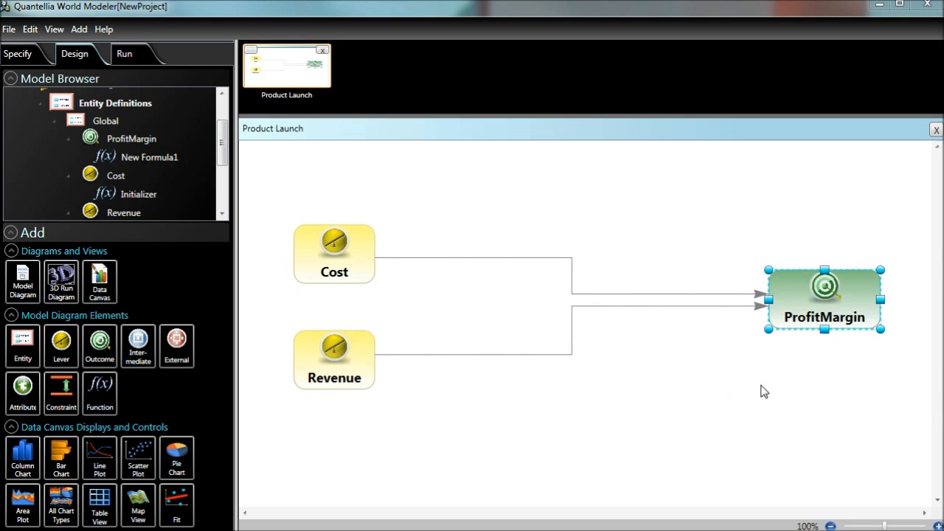
mouse_move(800, 304)
drag(799, 298, 494, 291)
mouse_move(313, 365)
drag(313, 365, 309, 343)
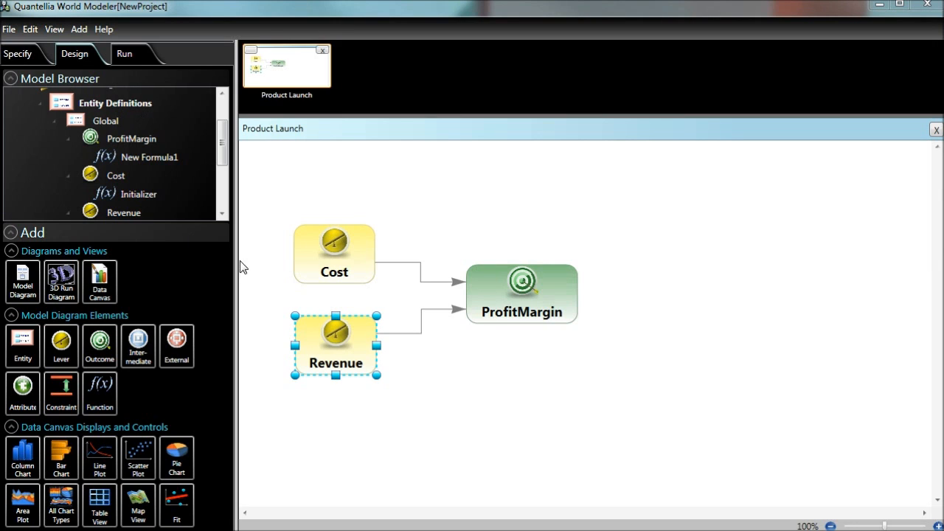
drag(225, 158, 230, 201)
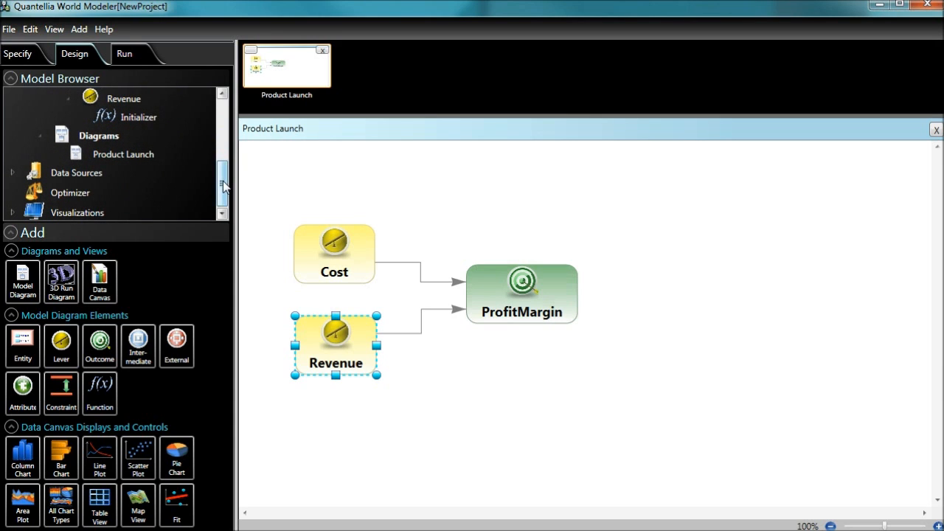
scroll(65, 206, up, 5)
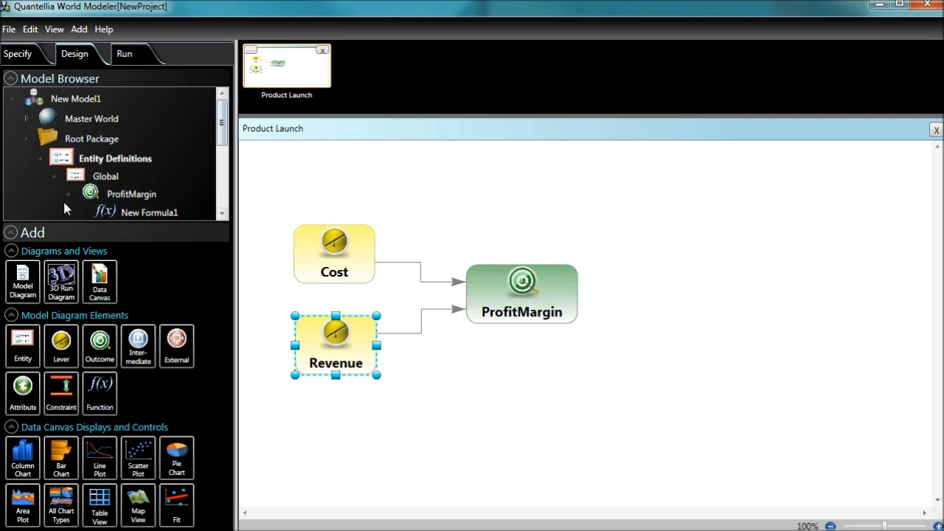
Step: Set bing-barrier-reef.PNG as the 3D run view image in the Product Launch diagram's properties
click(11, 233)
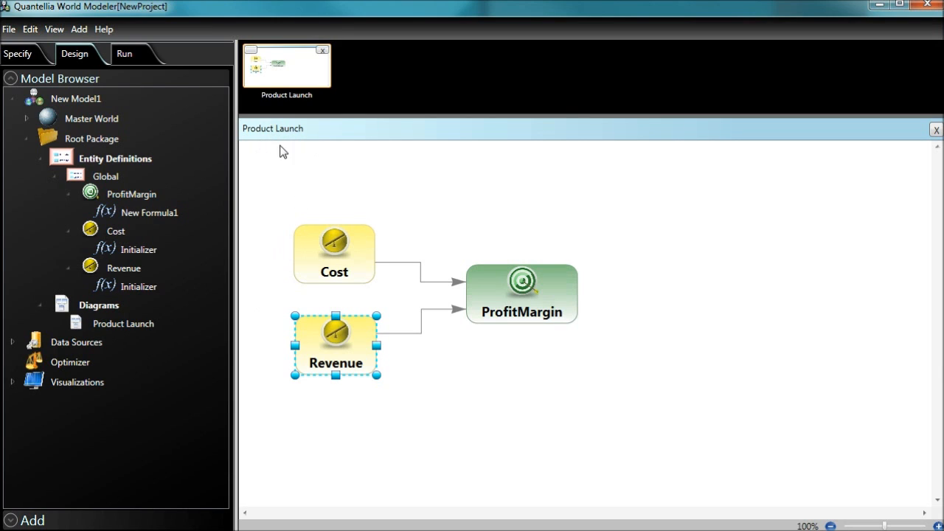
right_click(106, 329)
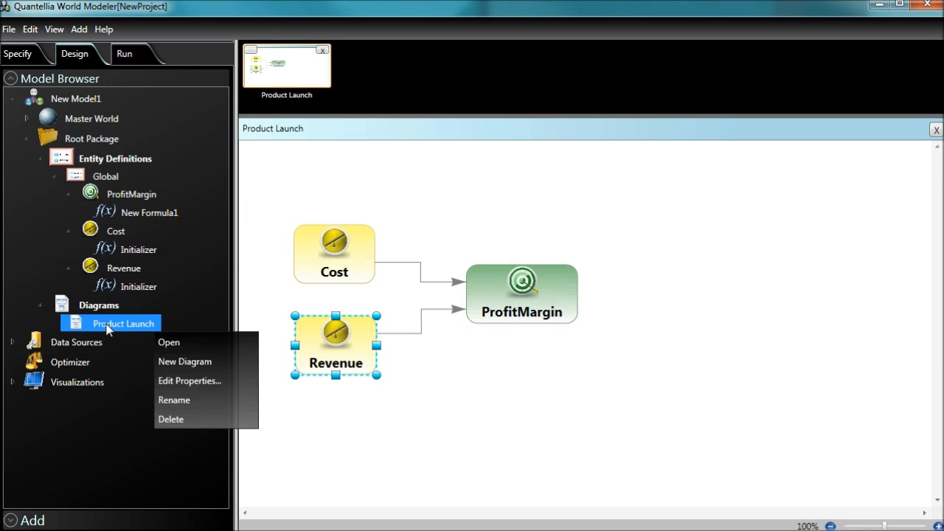
click(183, 380)
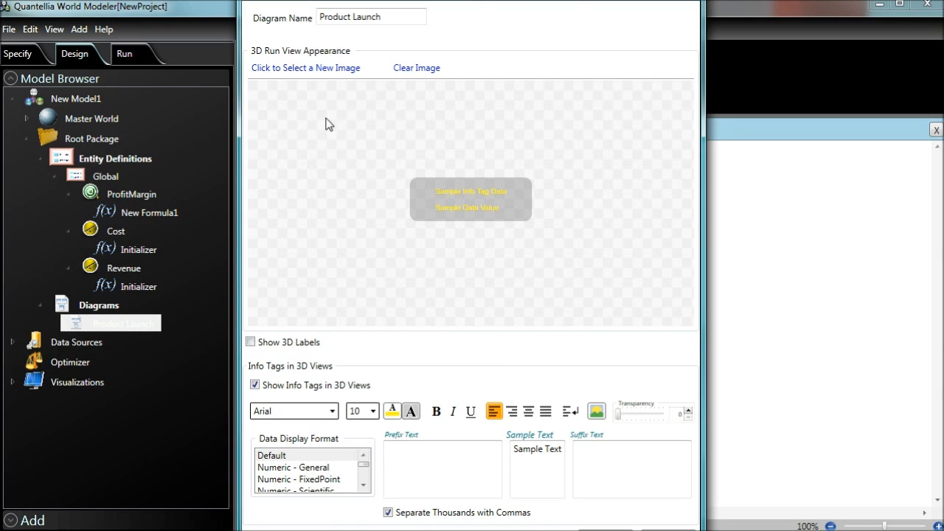
click(313, 68)
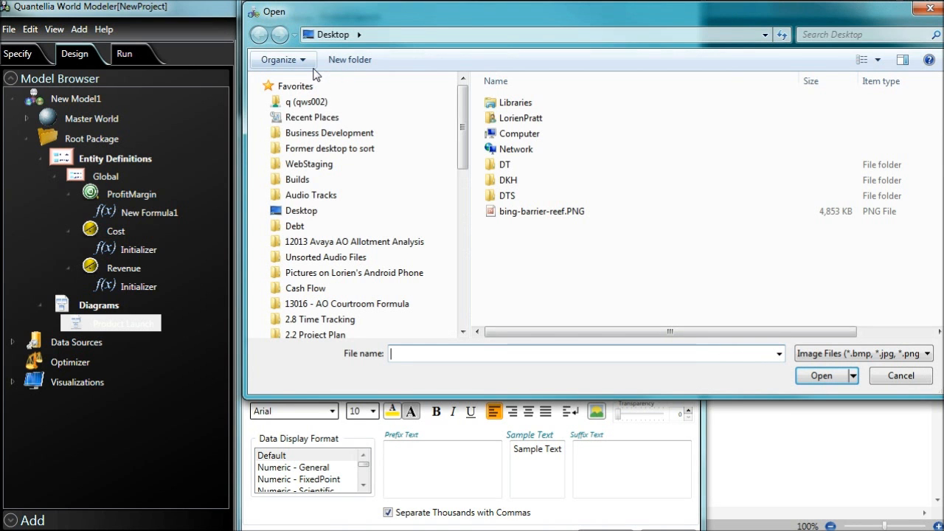
click(527, 213)
click(821, 376)
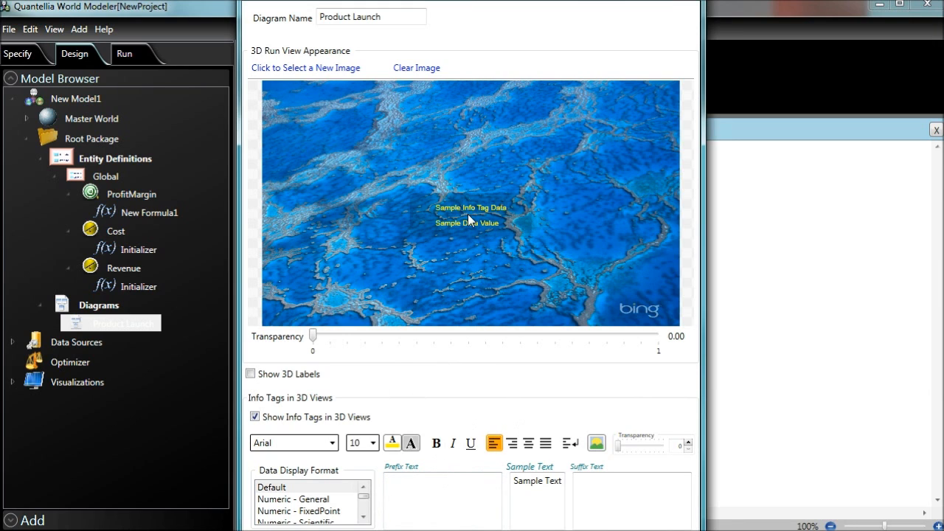
Step: Set the info tag font size to 16 for the diagram's 3D views and close the properties
click(373, 444)
click(357, 322)
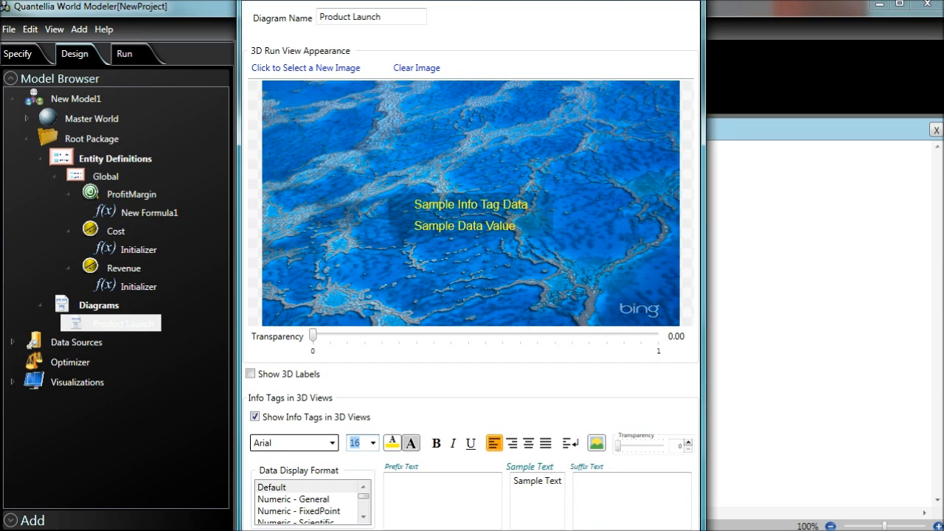
key(Escape)
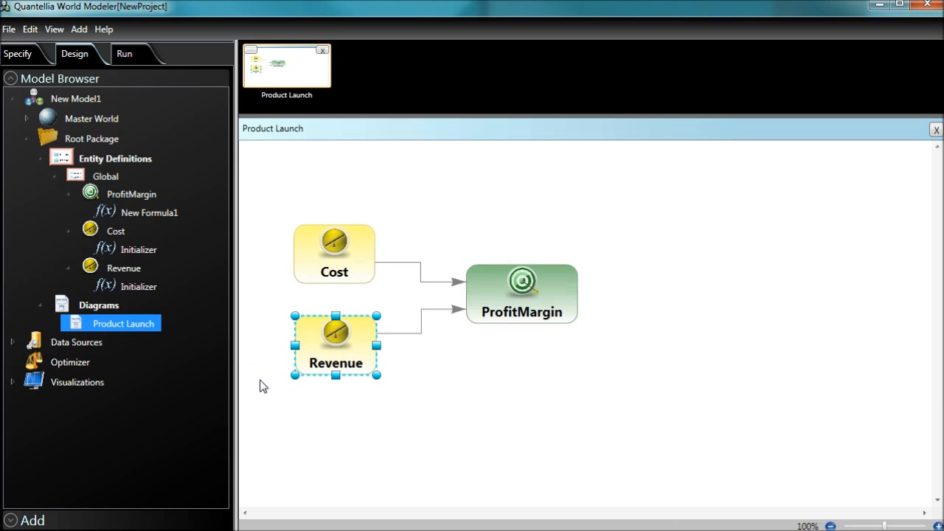
Step: Create a 3D run diagram of Product Launch and tilt, centre and enlarge the model in its view
click(15, 521)
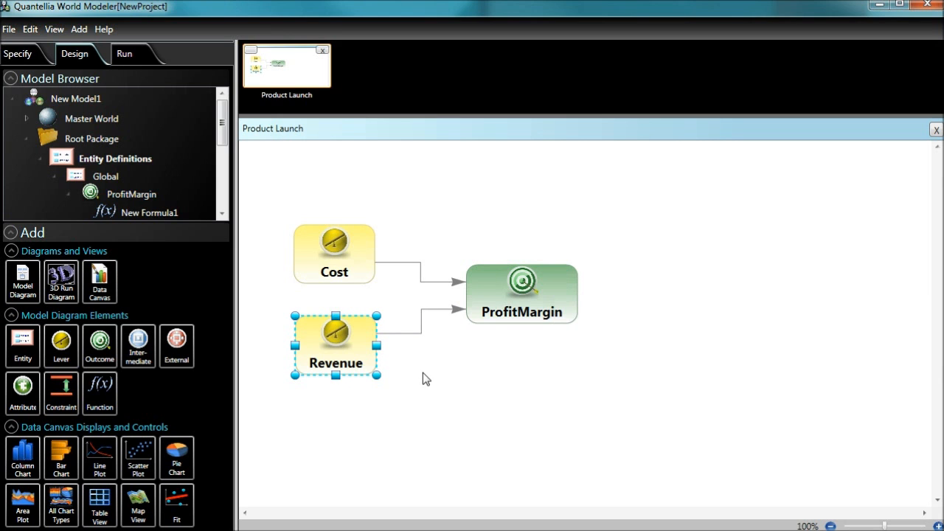
click(64, 292)
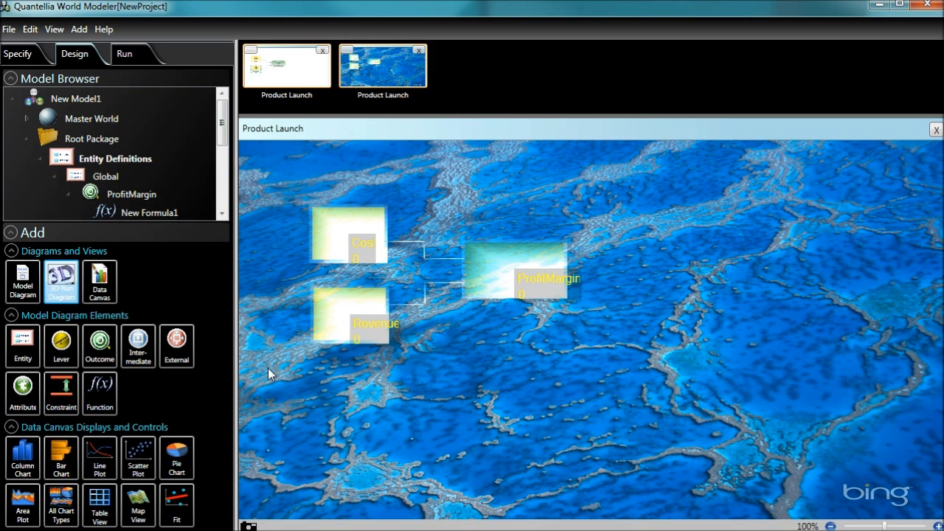
drag(267, 368, 344, 312)
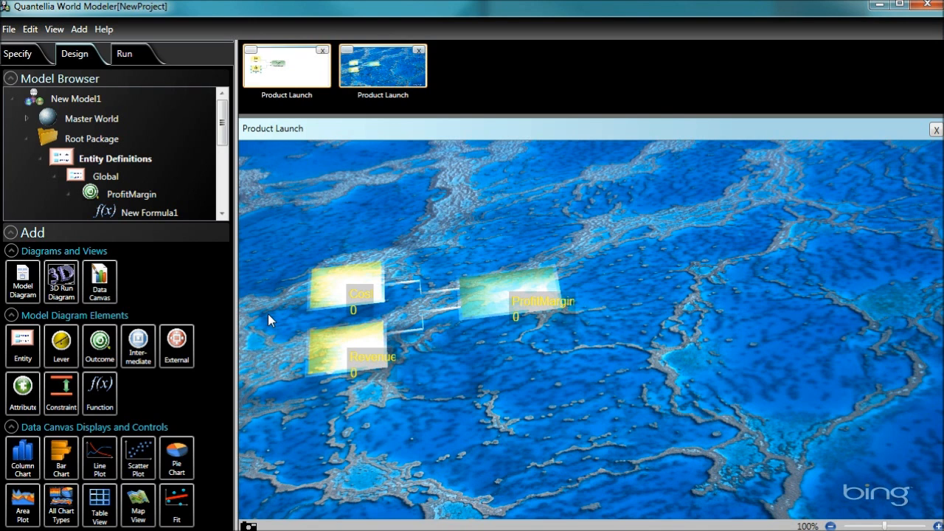
drag(270, 313, 382, 309)
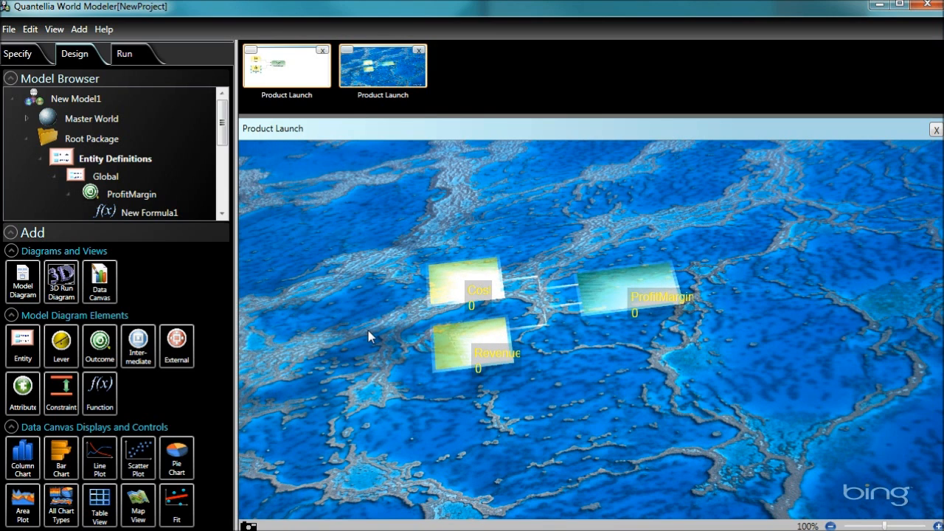
scroll(367, 331, up, 3)
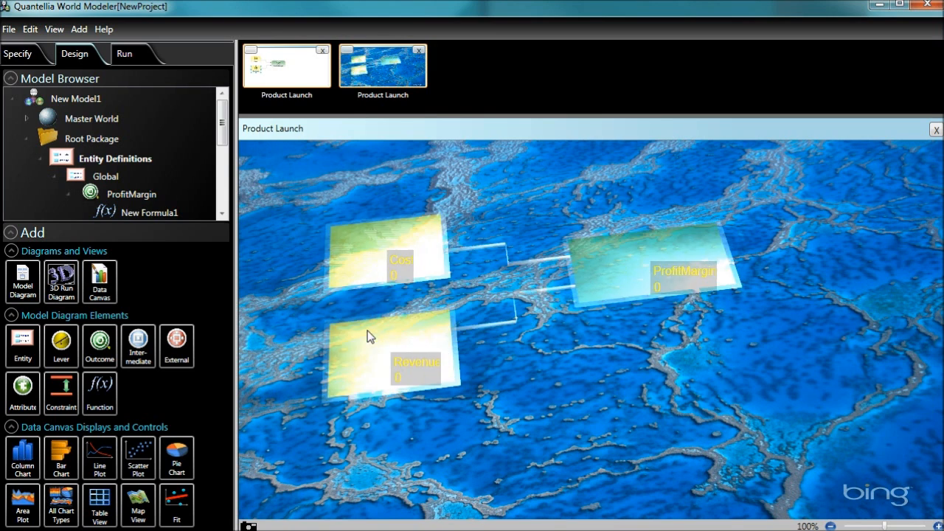
scroll(367, 330, up, 1)
drag(272, 294, 384, 319)
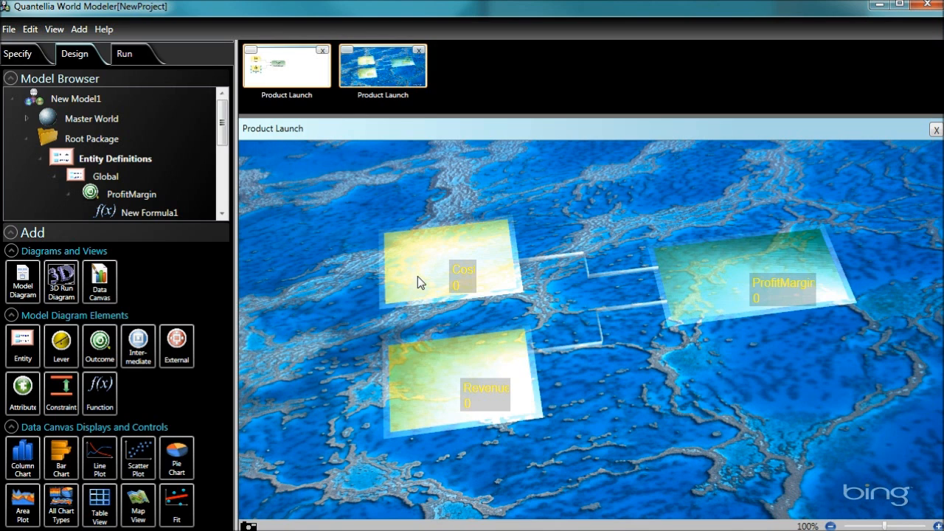
Step: Try out the levers in the 3D view, bringing Cost to 80 and Revenue to 82
drag(418, 276, 410, 248)
drag(433, 377, 418, 311)
drag(443, 242, 429, 210)
mouse_move(415, 321)
mouse_down()
mouse_move(402, 277)
mouse_move(422, 306)
mouse_up()
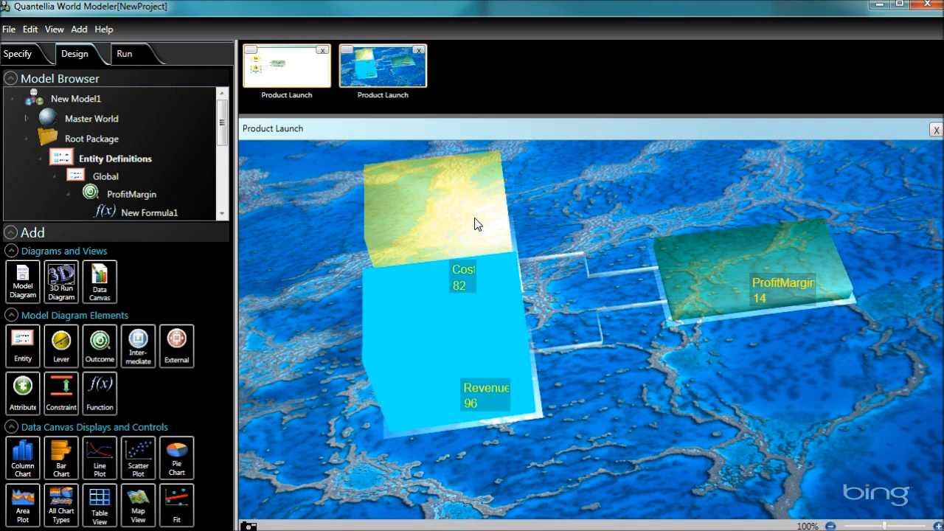
mouse_move(474, 218)
mouse_down()
mouse_move(466, 194)
mouse_move(484, 220)
mouse_up()
drag(437, 332, 326, 382)
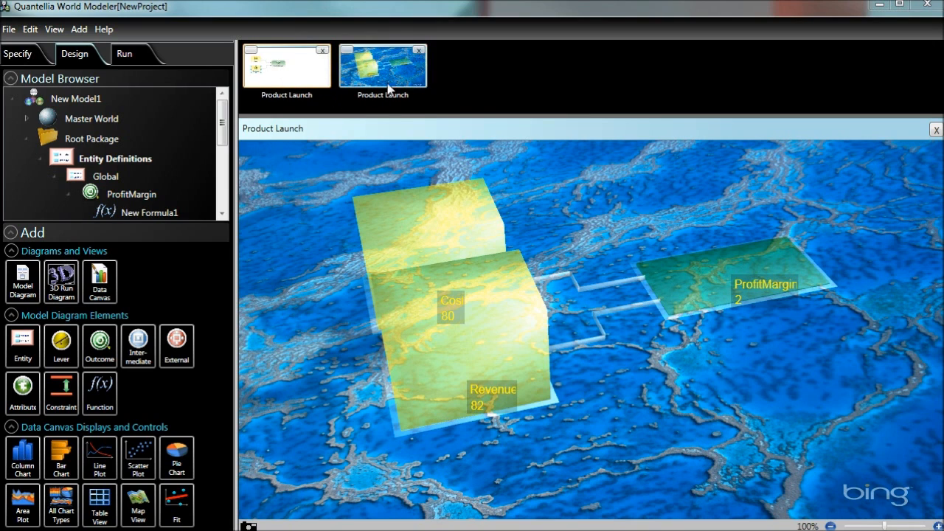
Step: Return to the 2D Product Launch diagram and create a second ProfitMargin source code formula with the *Timer run context
click(285, 77)
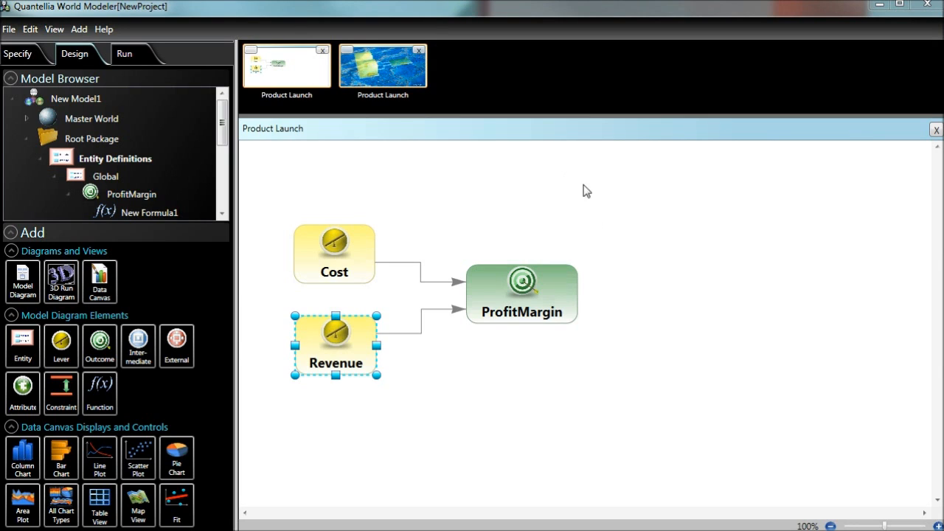
mouse_move(557, 301)
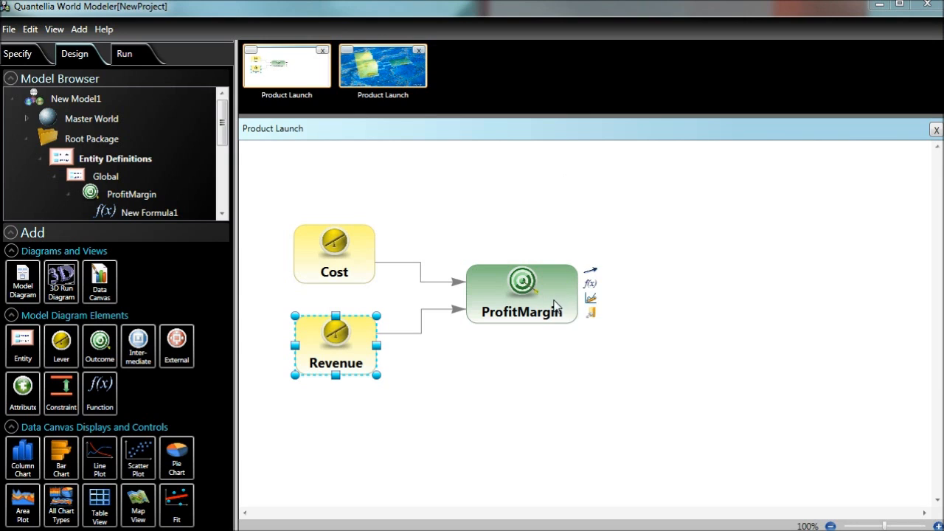
click(591, 286)
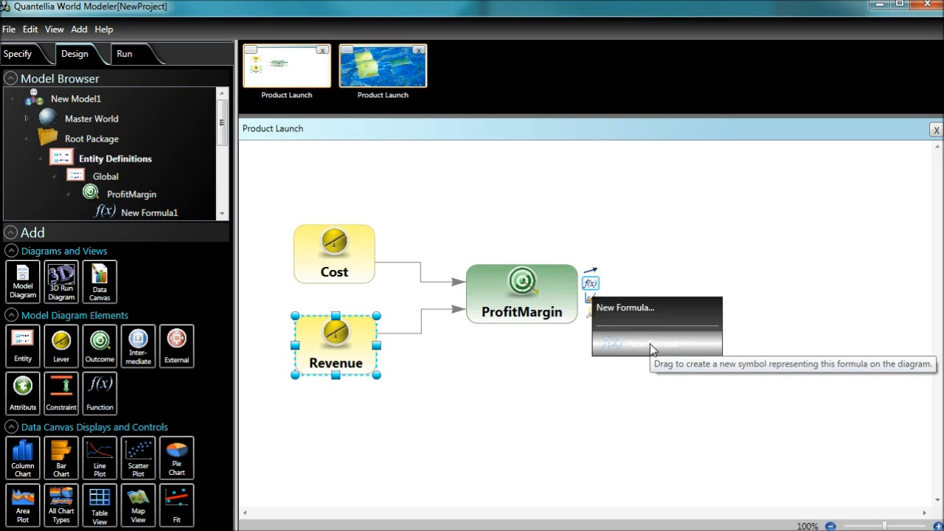
click(634, 306)
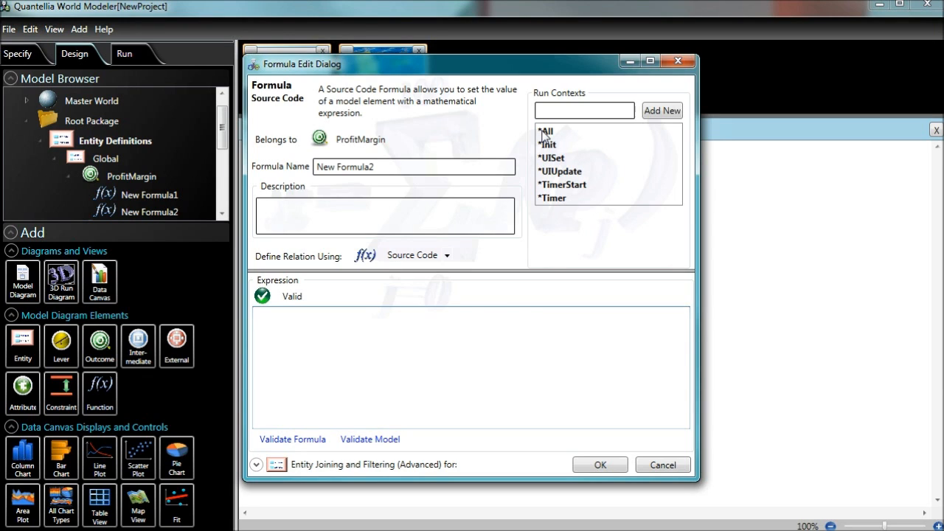
click(552, 198)
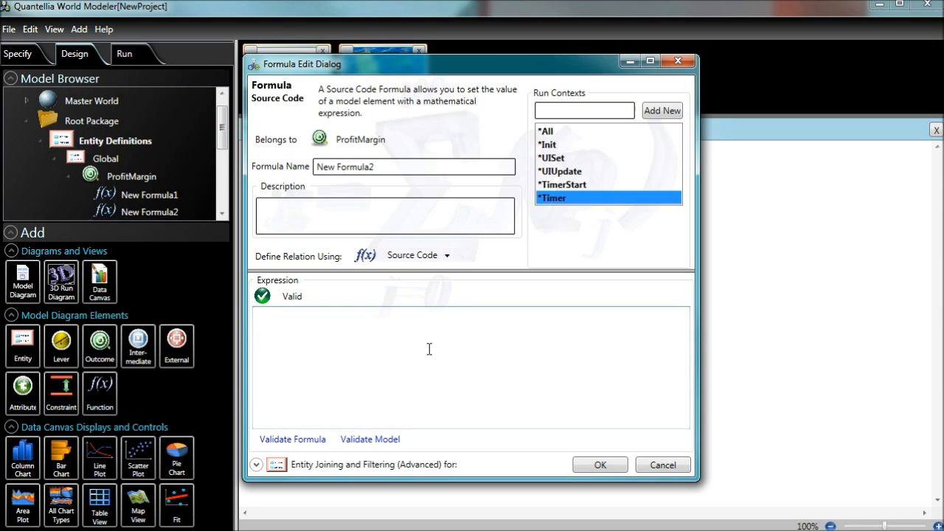
Step: Enter the expression "Revenue+1" for the new ProfitMargin formula and save it
click(346, 333)
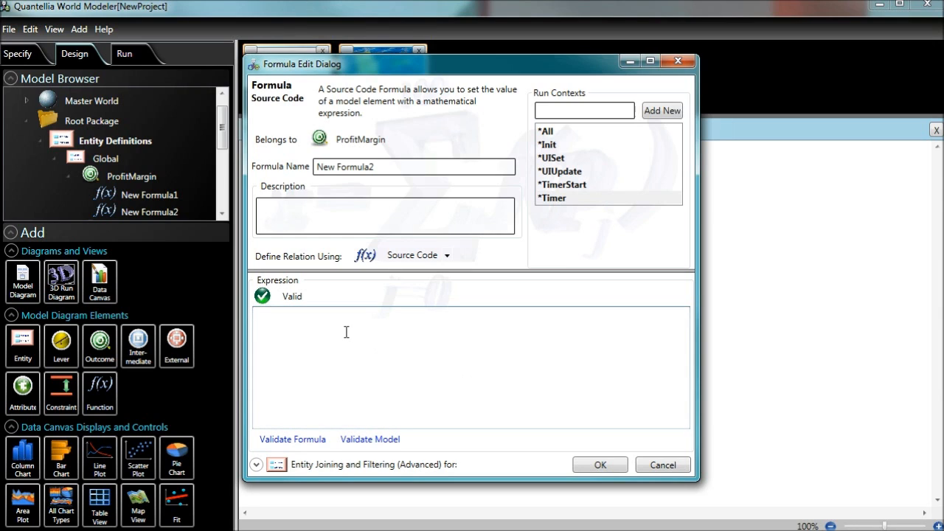
text(Rev)
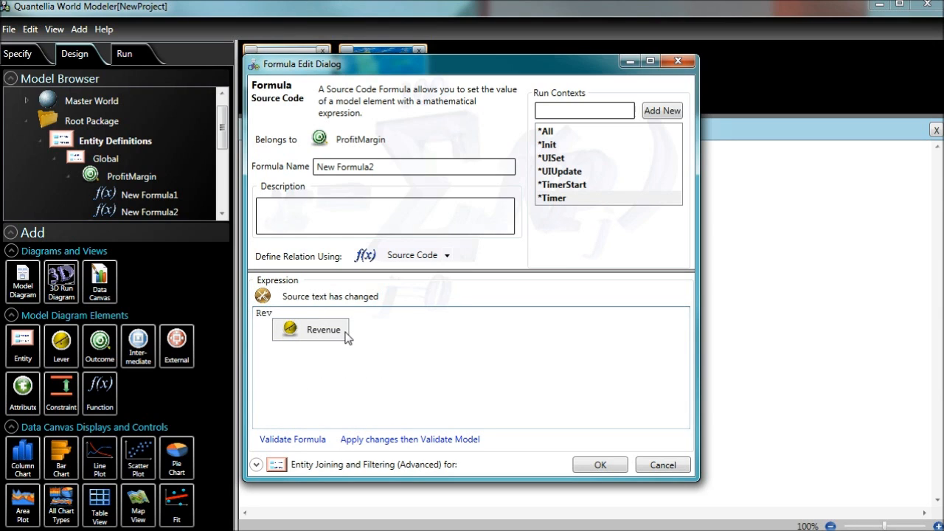
click(346, 333)
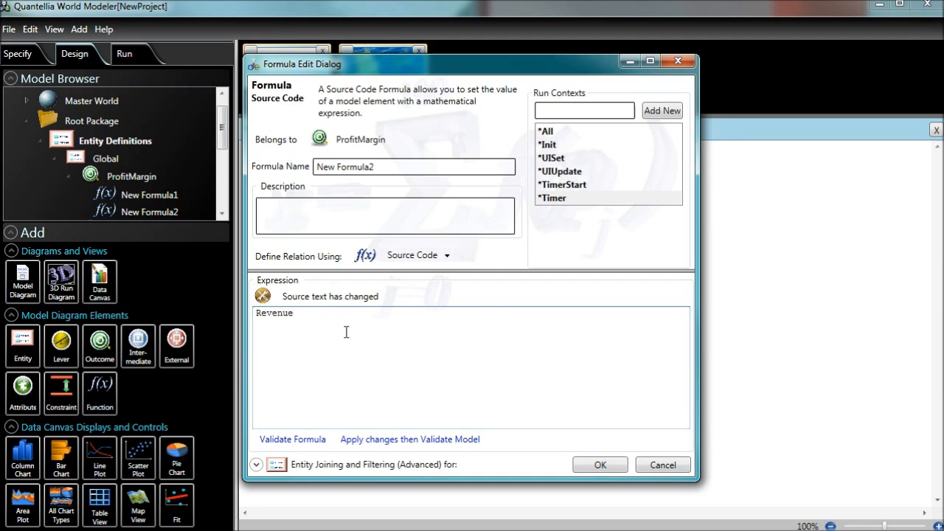
text(+1)
drag(475, 72, 183, 0)
drag(141, 0, 61, 70)
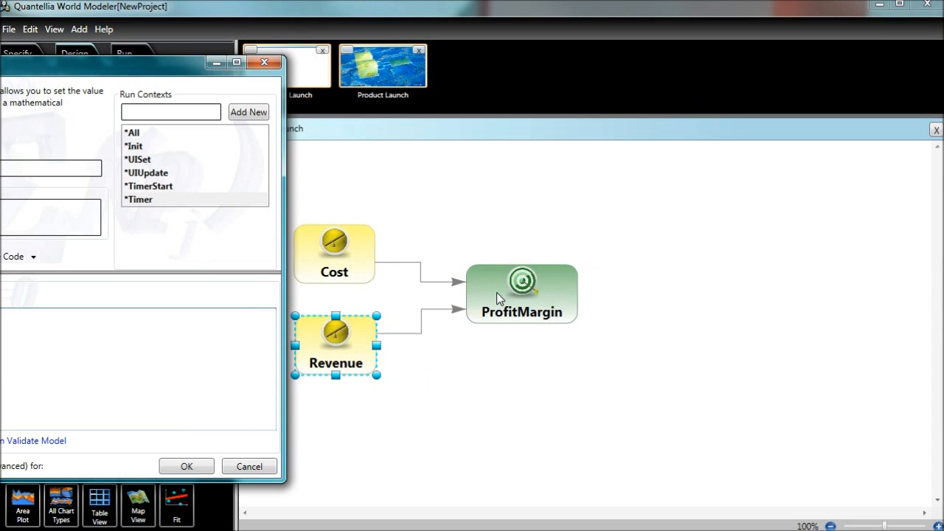
click(186, 468)
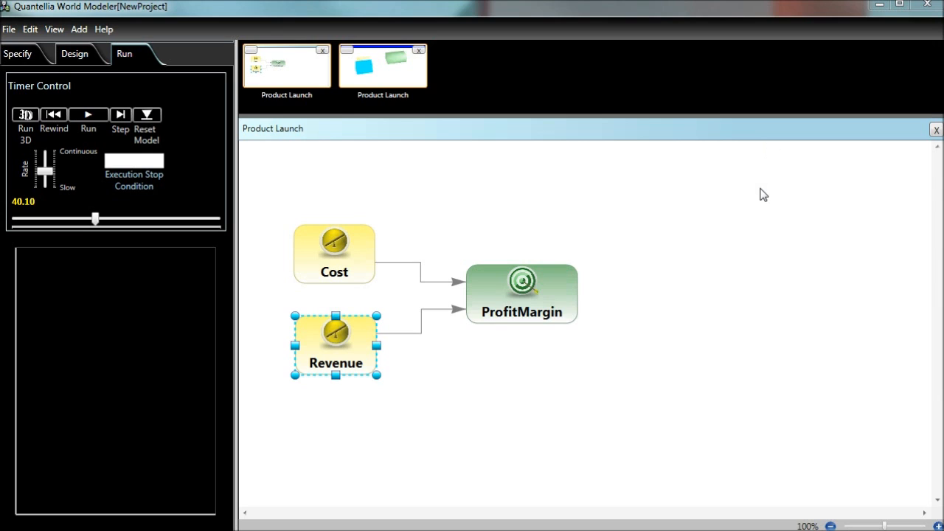
Step: Add a source code formula "Cost + 2" to the Cost lever with the *Timer run context and save it
mouse_move(314, 247)
click(388, 246)
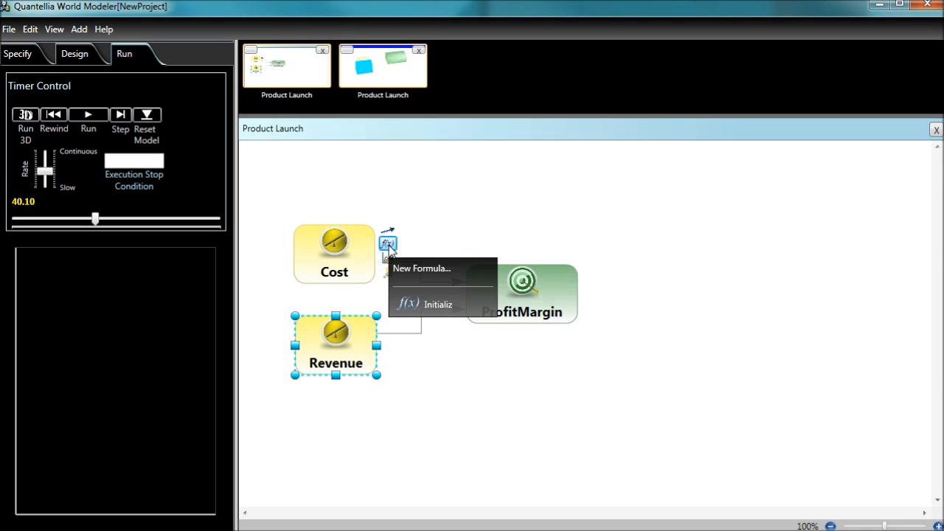
click(417, 270)
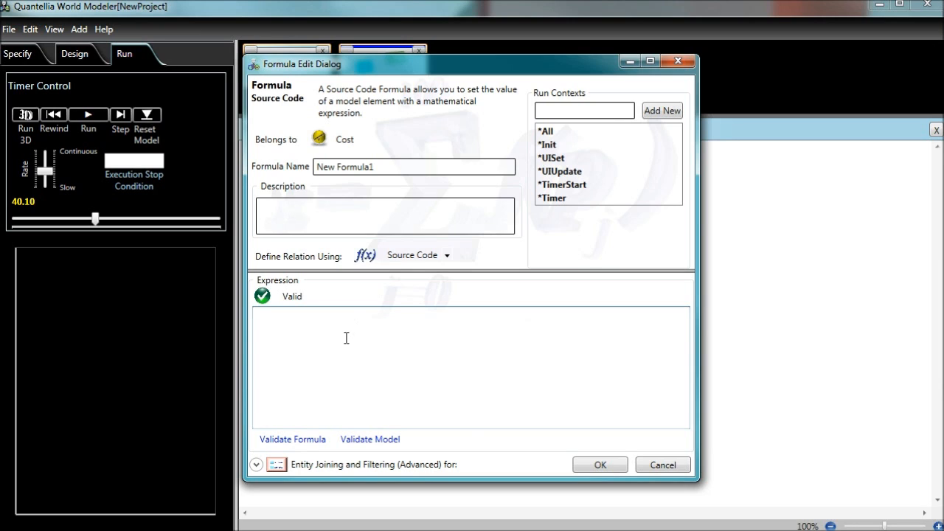
click(346, 338)
text(Cost + 2)
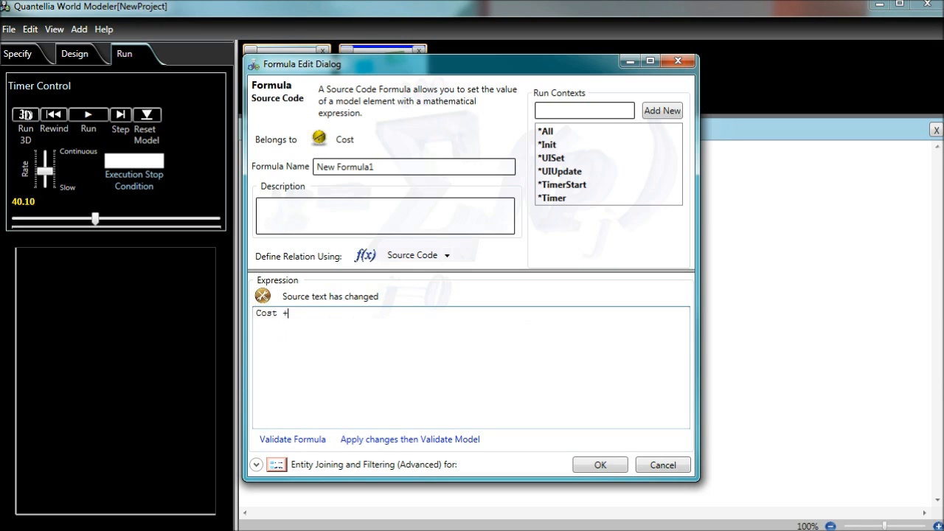
click(576, 201)
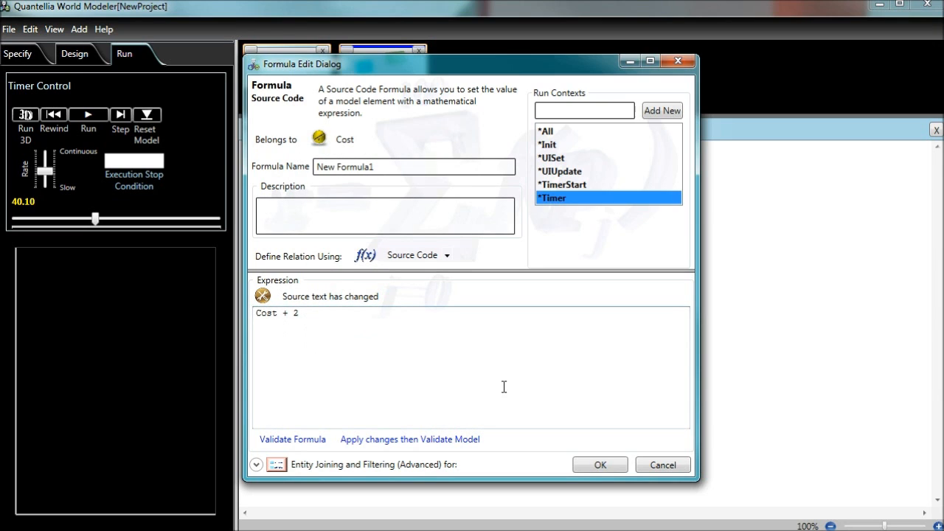
click(601, 464)
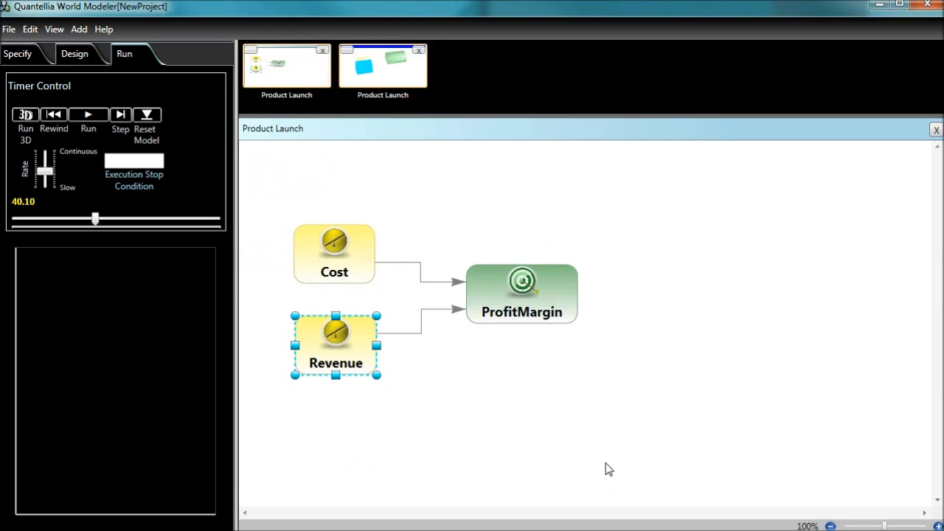
Step: Close the existing 3D view and create a fresh 3D run diagram of Product Launch, tilting the model toward the centre
click(79, 56)
click(17, 232)
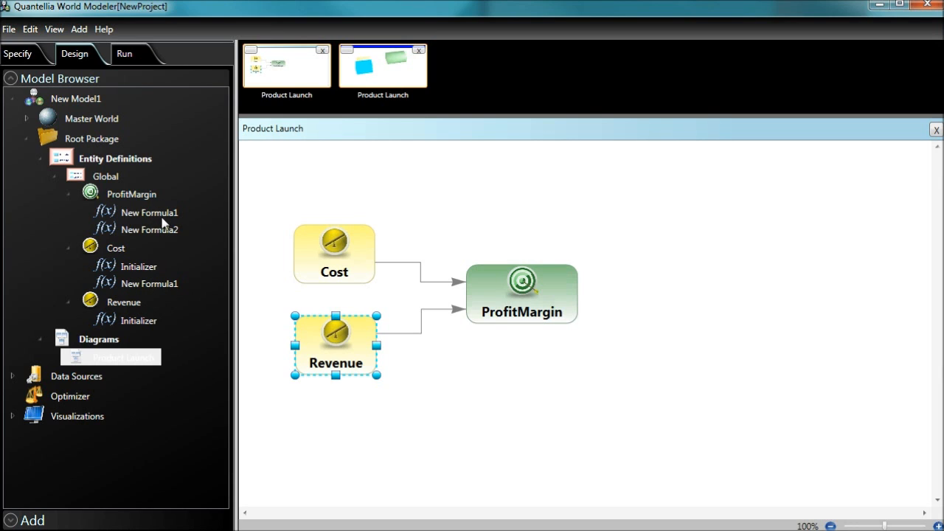
click(13, 521)
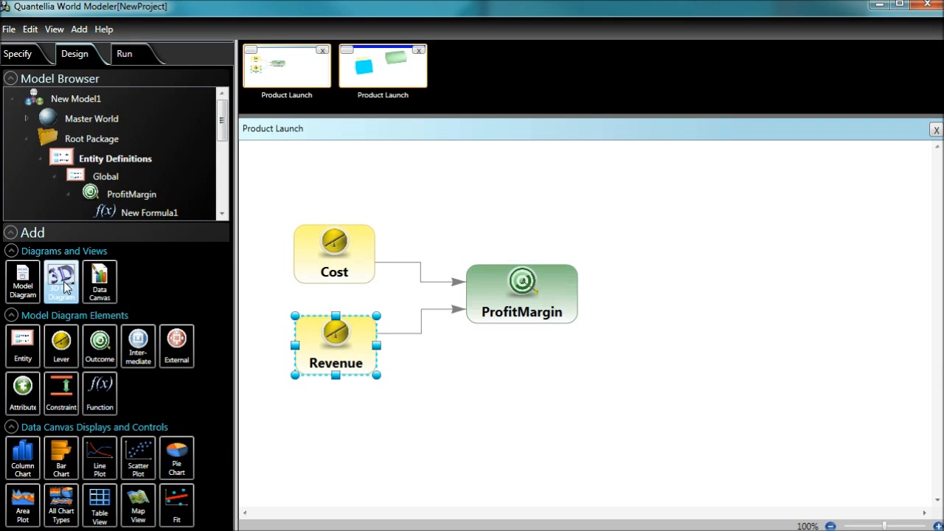
click(419, 50)
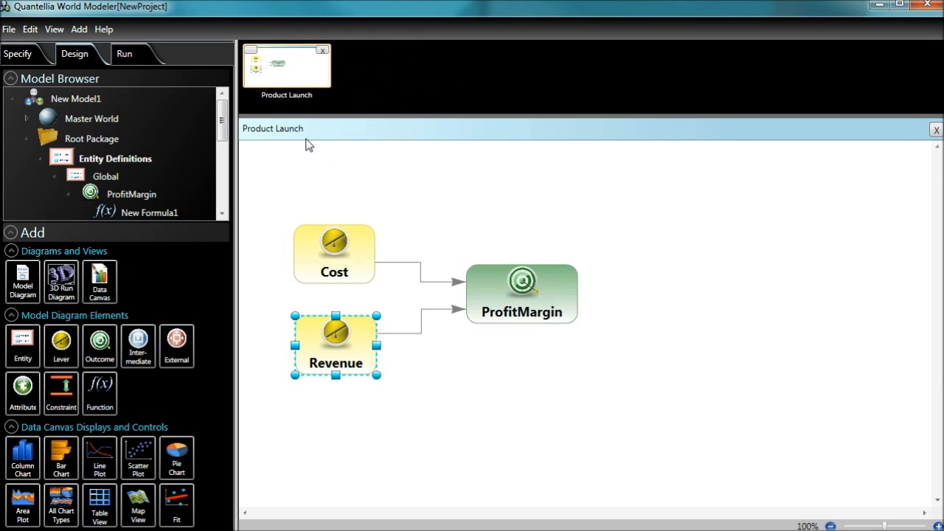
click(62, 283)
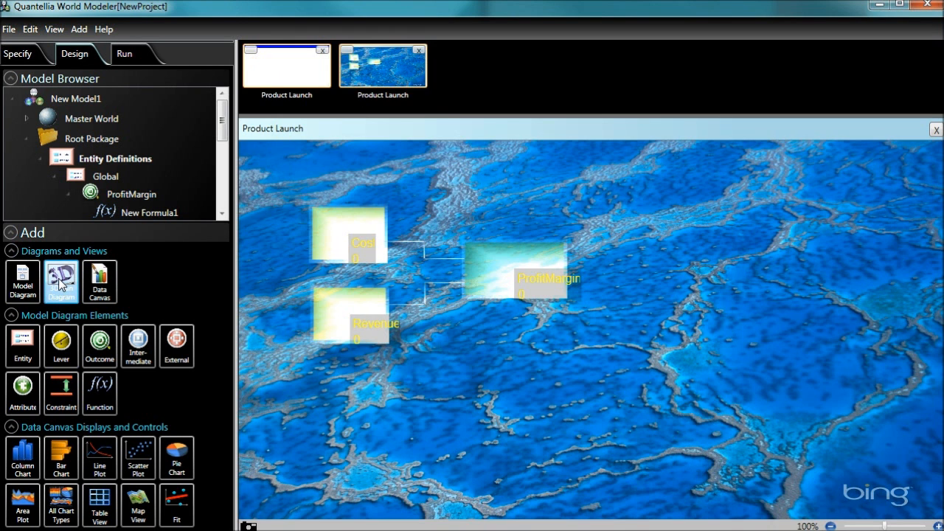
drag(341, 310, 436, 286)
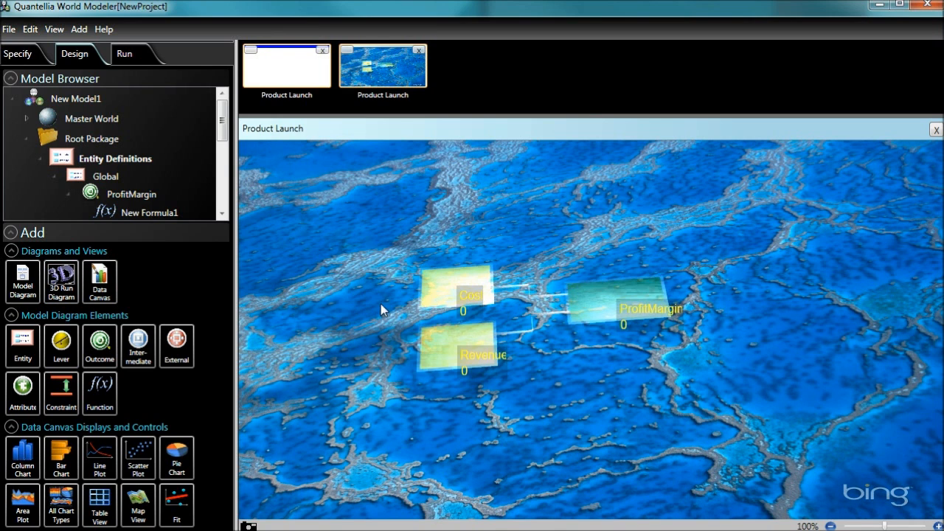
Step: Start the timer run of the Product Launch model in the 3D view
scroll(381, 304, up, 2)
scroll(306, 283, up, 2)
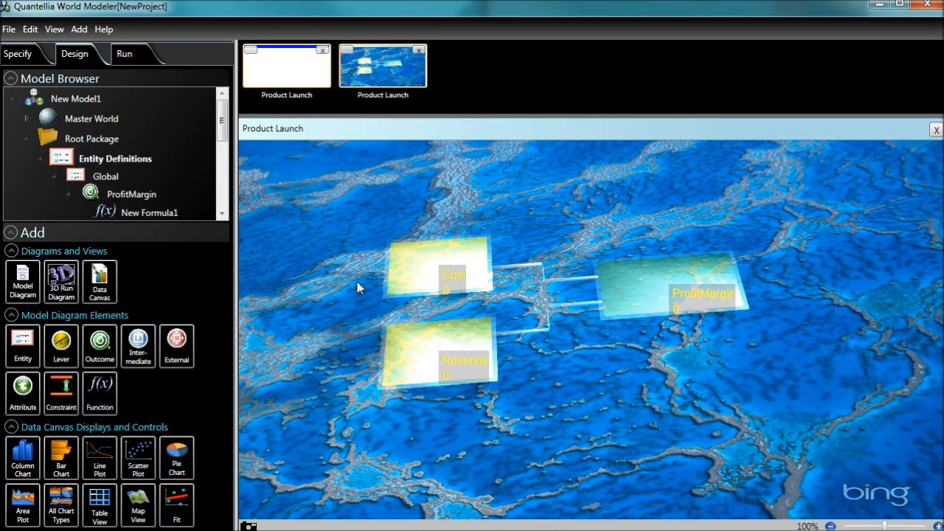
scroll(357, 282, up, 3)
drag(302, 299, 356, 307)
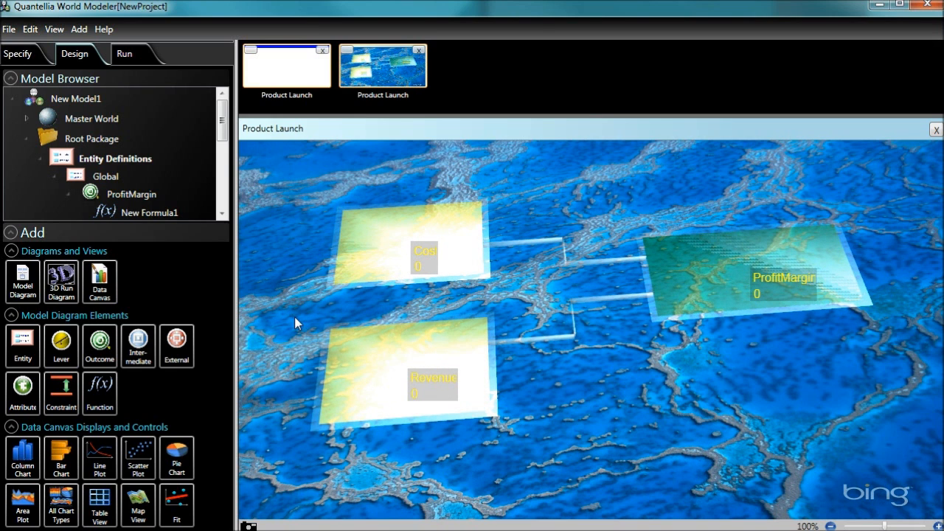
mouse_move(289, 330)
mouse_down()
mouse_move(290, 315)
mouse_move(314, 329)
mouse_move(285, 320)
mouse_up()
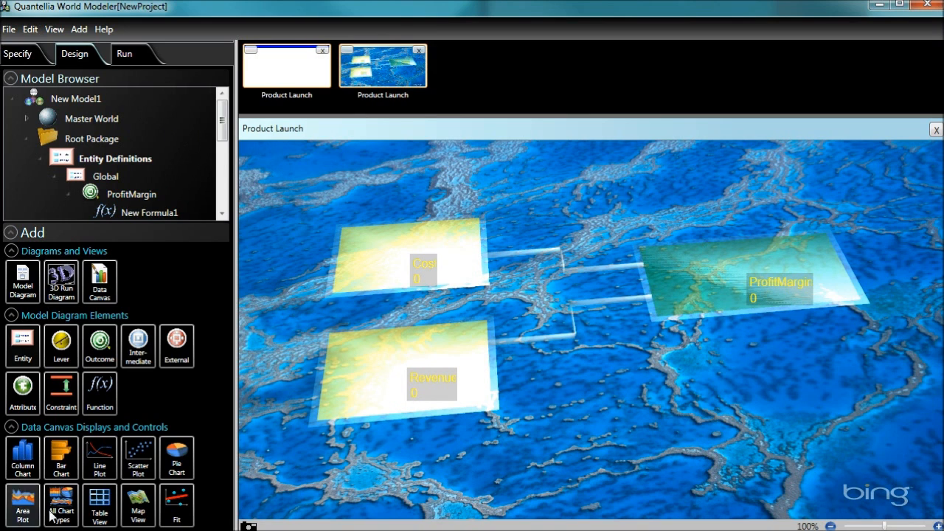
click(125, 58)
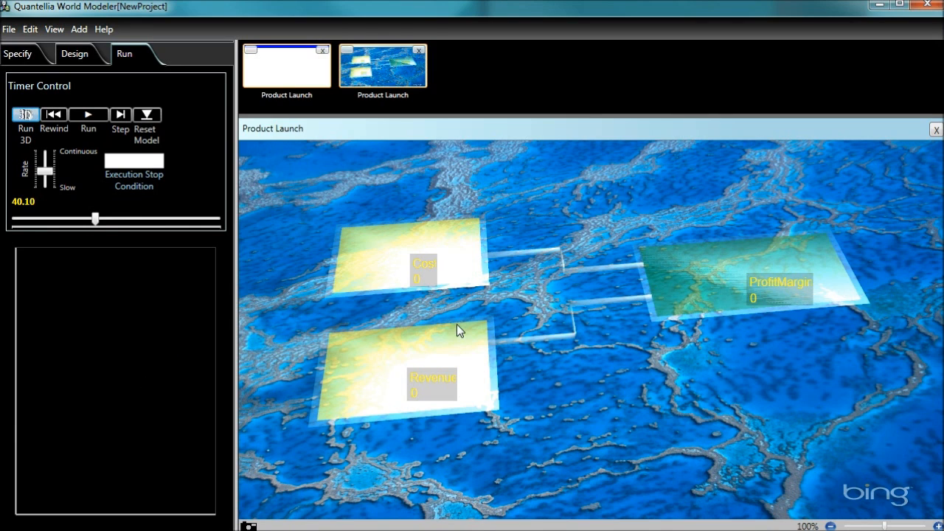
click(90, 118)
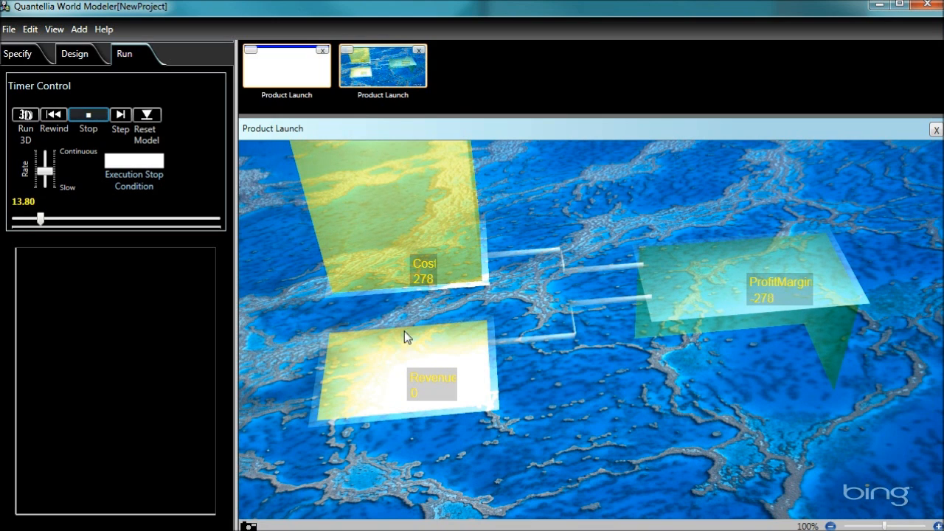
Step: Raise the Revenue lever to about 132 in two stages while the timer runs, and stop the run
drag(404, 338, 383, 295)
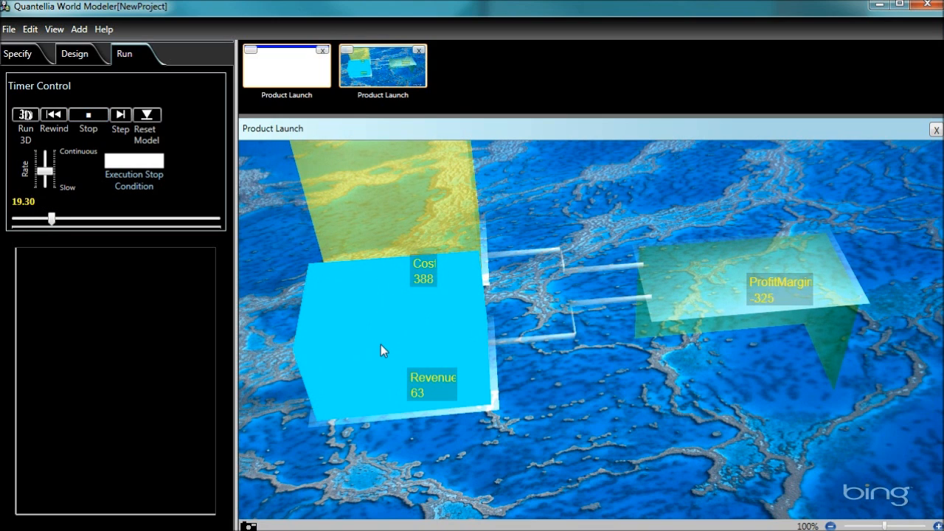
drag(380, 345, 375, 295)
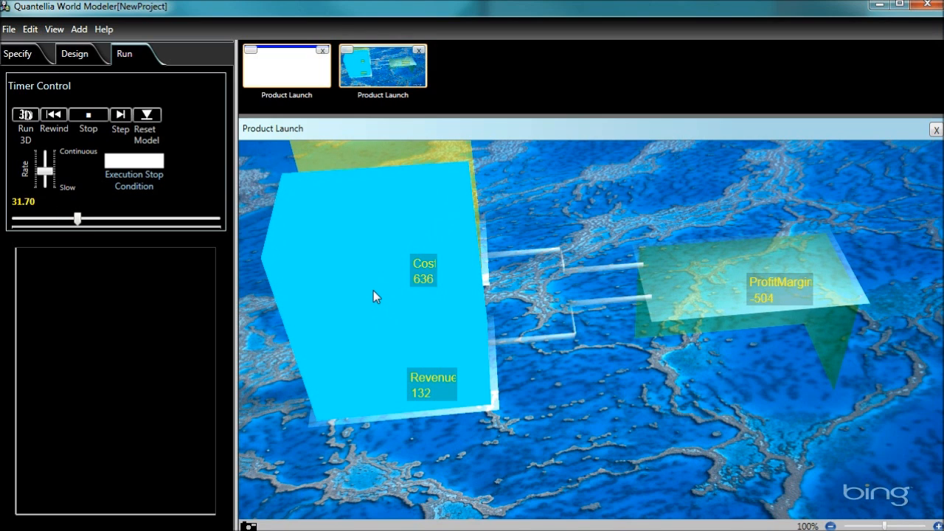
click(88, 118)
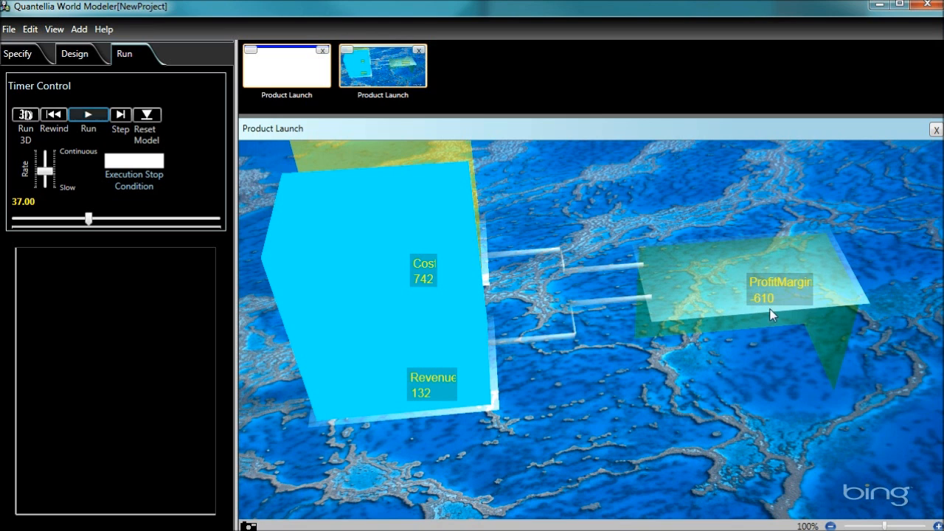
Step: Run the timer on the Product Launch model a second time with the whole model in view, and stop it
scroll(671, 310, down, 5)
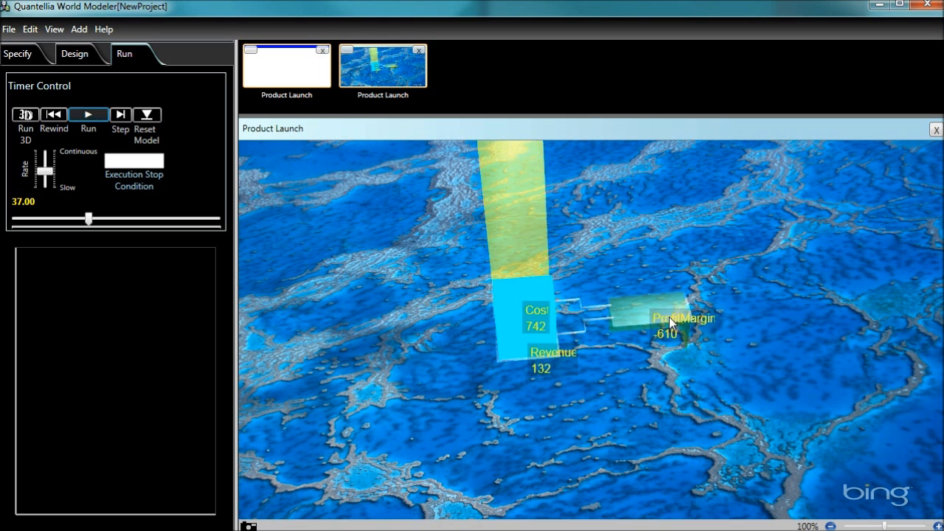
scroll(669, 317, down, 2)
drag(419, 335, 607, 360)
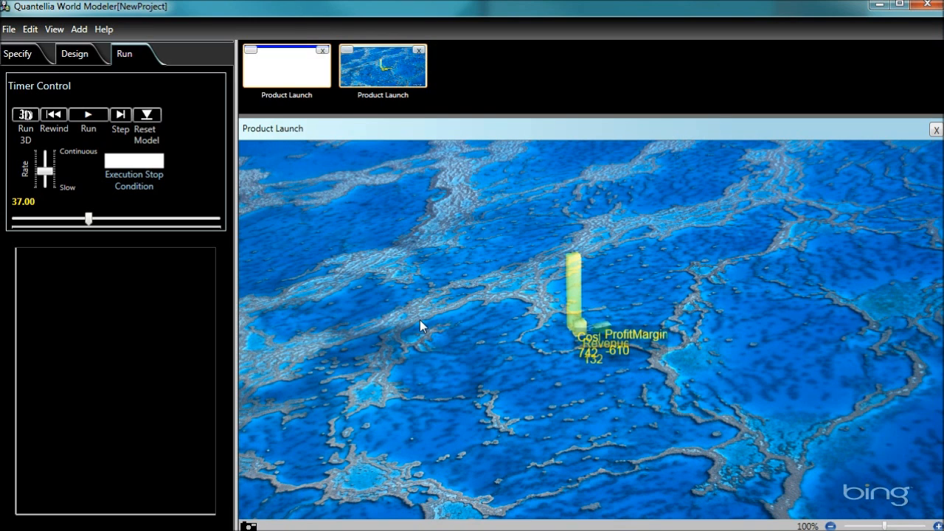
click(89, 117)
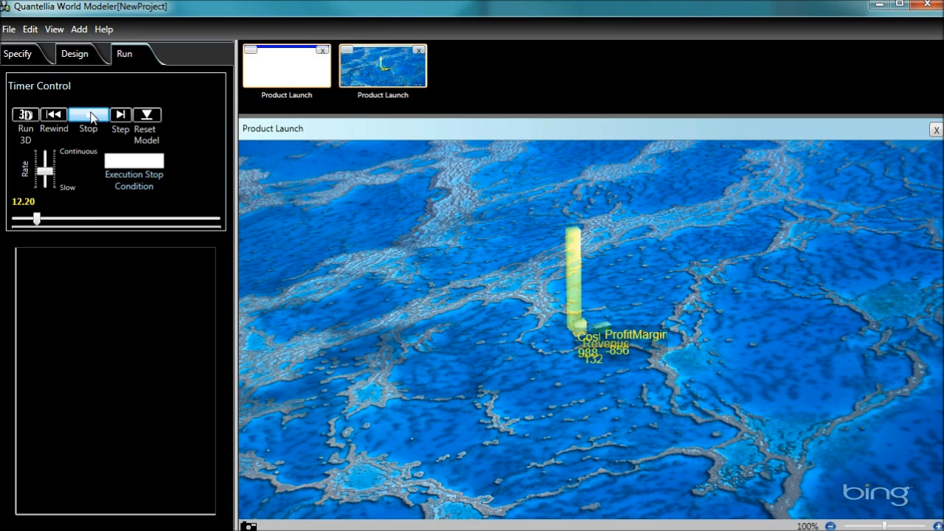
click(89, 117)
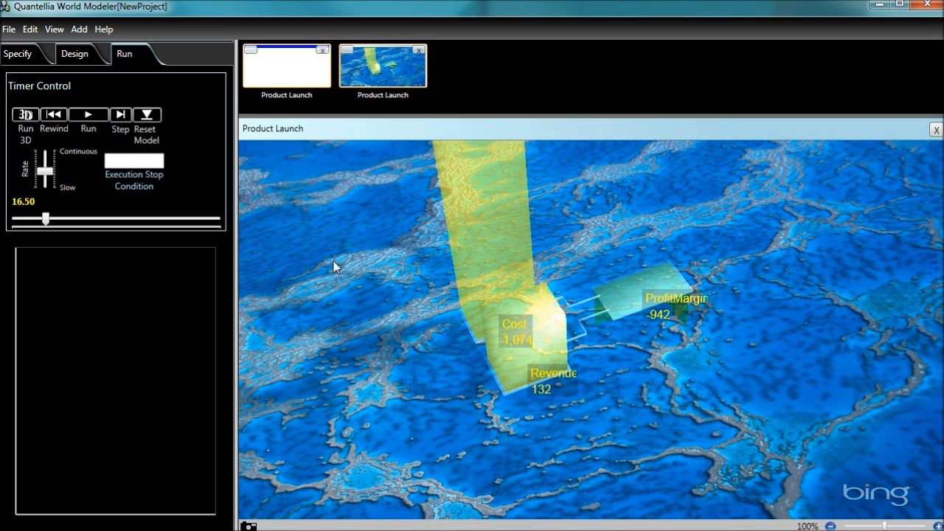
Step: Return to design mode and save the project on the Desktop as a World Modeler file named QR1
click(82, 57)
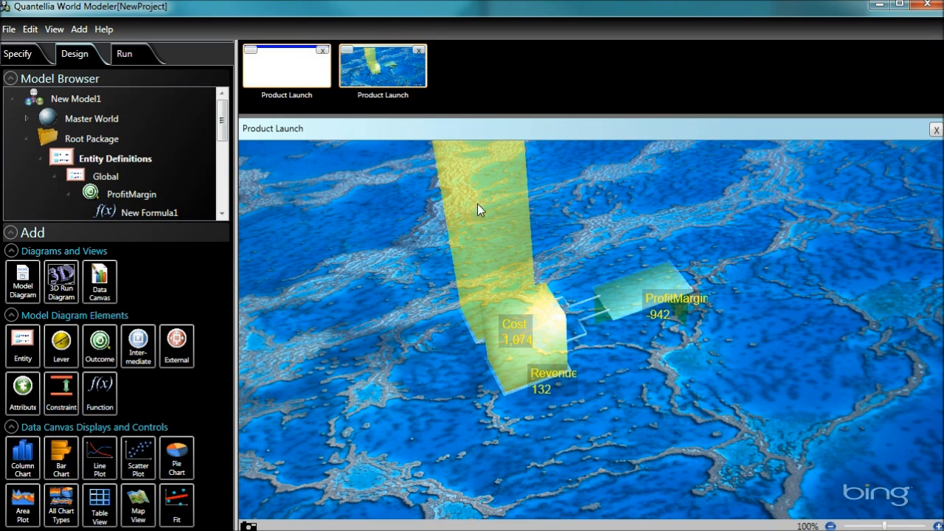
scroll(393, 294, up, 3)
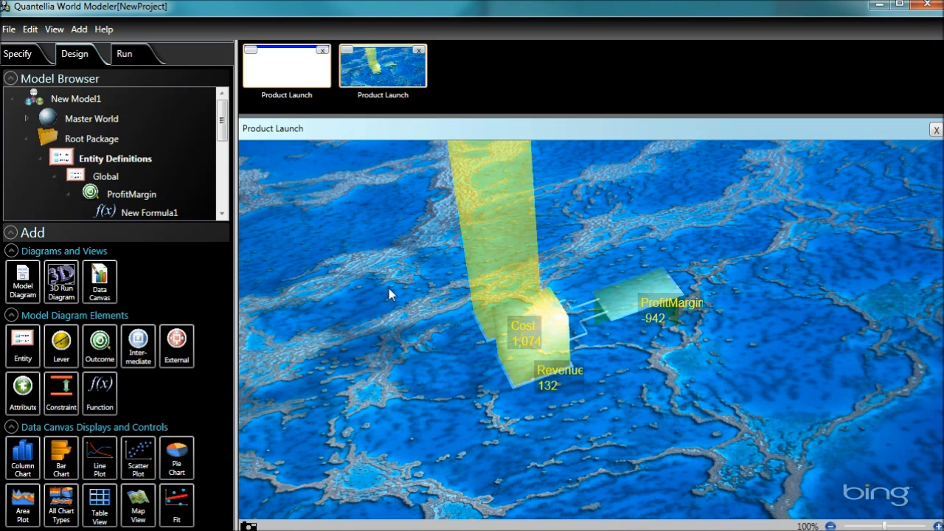
scroll(391, 293, down, 2)
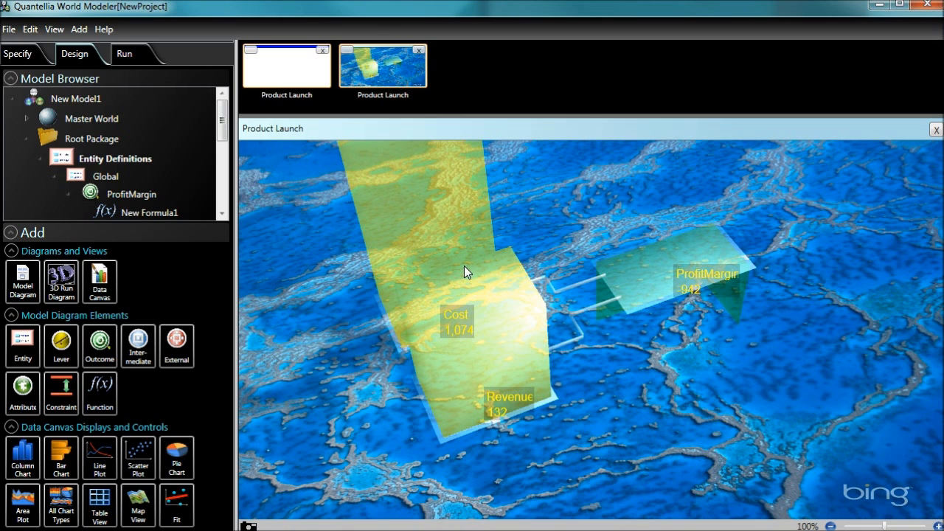
click(9, 31)
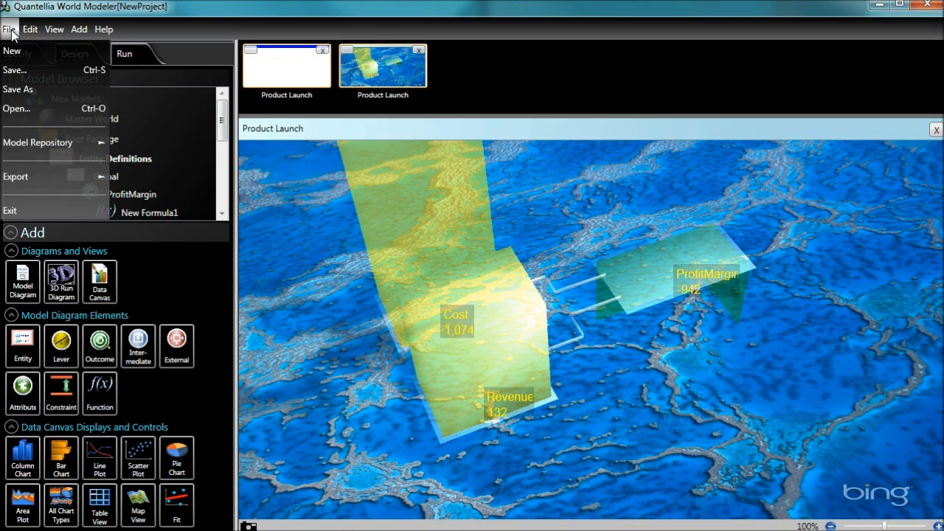
click(29, 90)
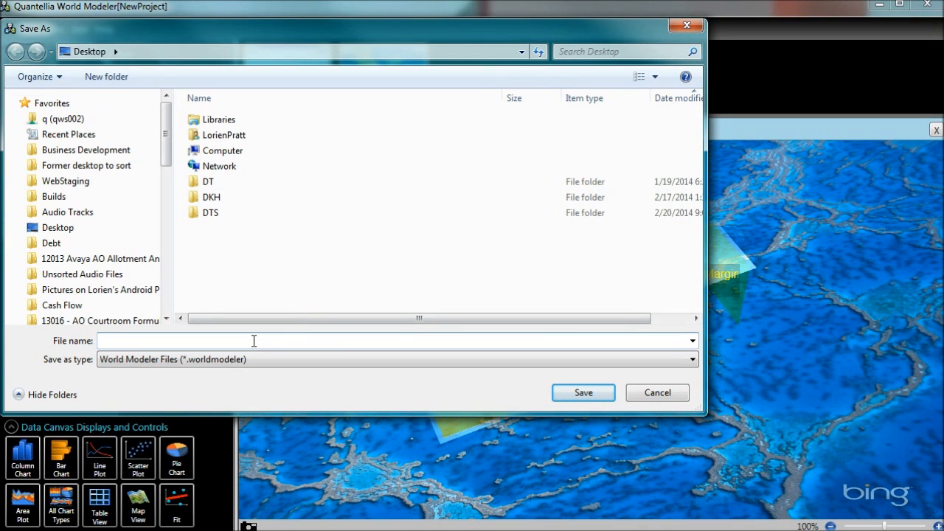
text(QR1)
click(565, 396)
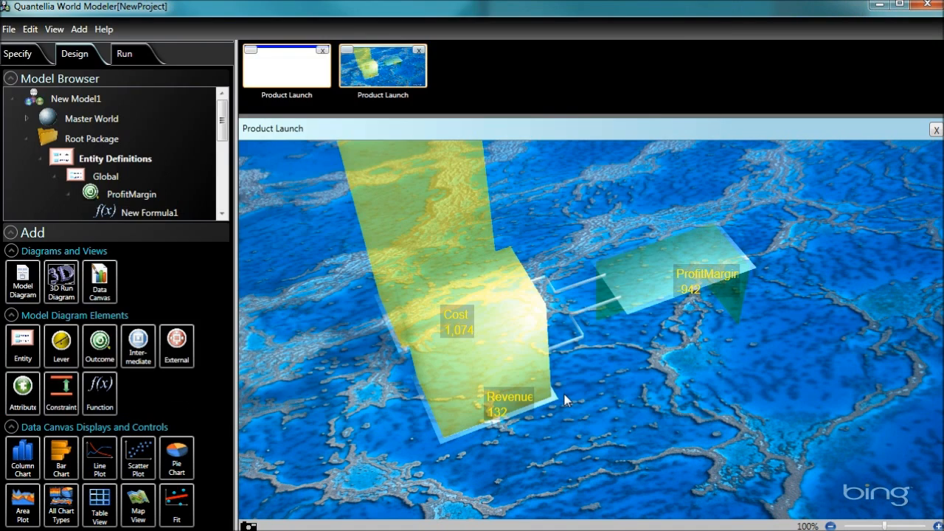